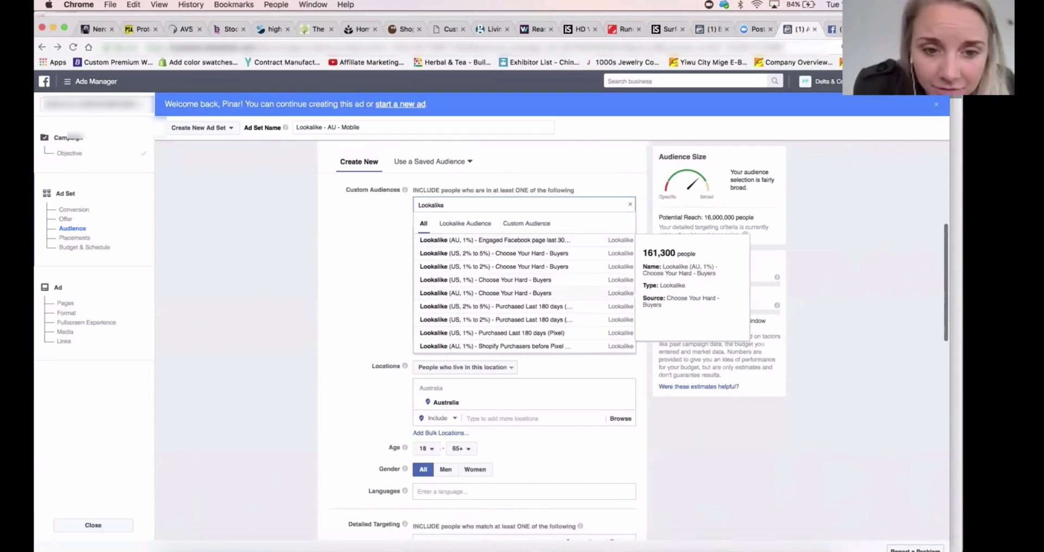
Add the Lookalike (AU, 1%) - Choose Your Hard - Buyers audience and turn off interest expansion
click(489, 293)
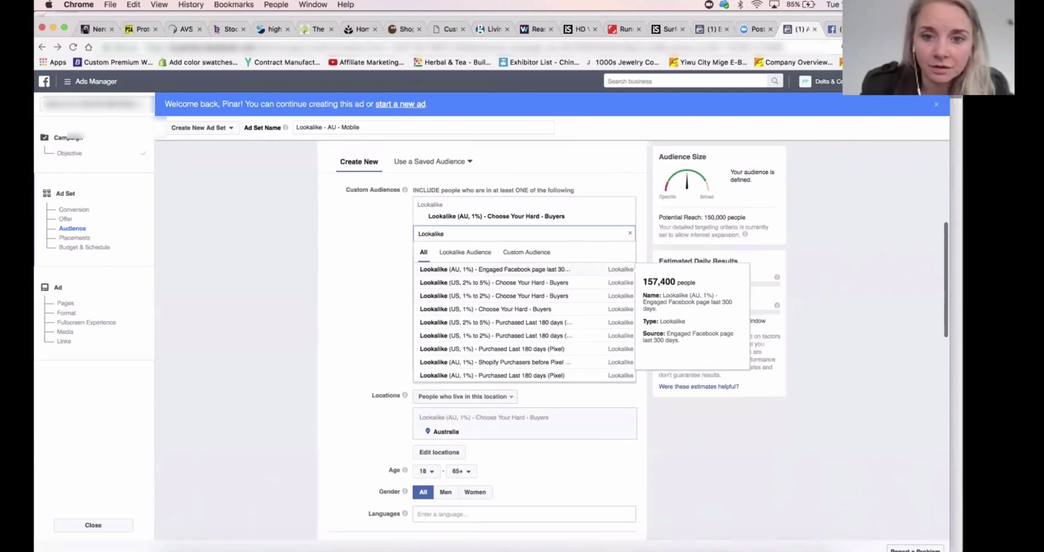
key(Escape)
scroll(486, 337, down, 2)
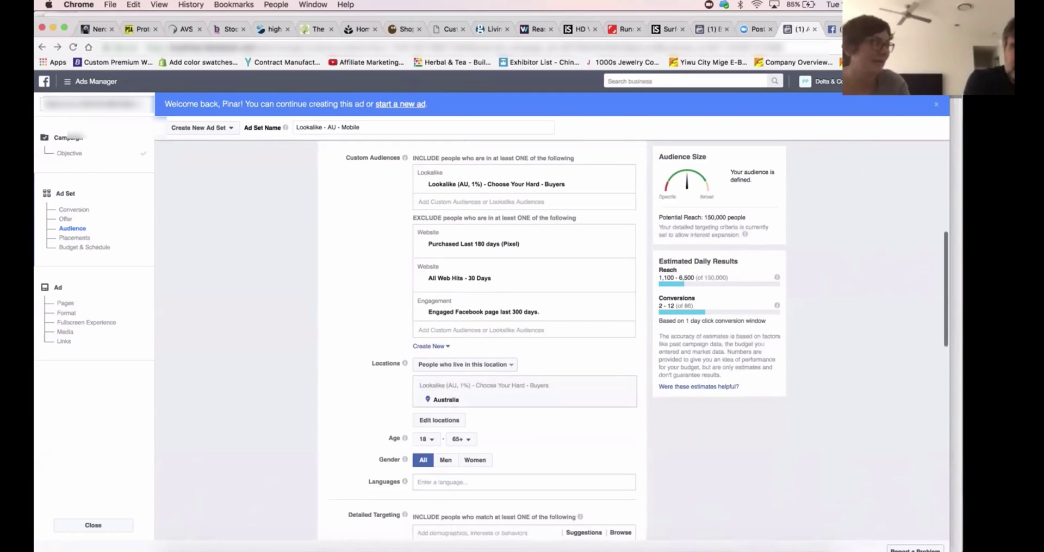
scroll(486, 337, down, 5)
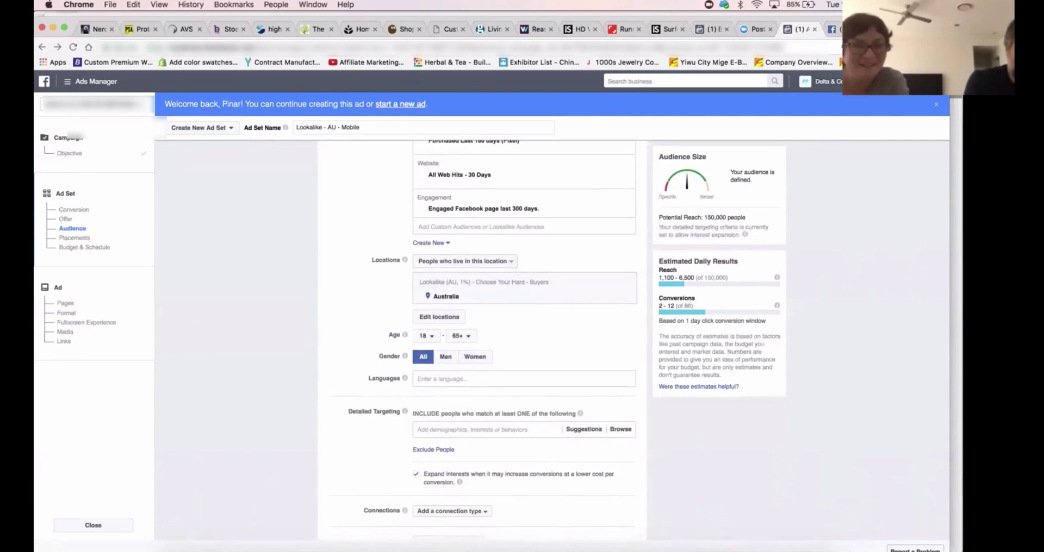
scroll(485, 337, down, 3)
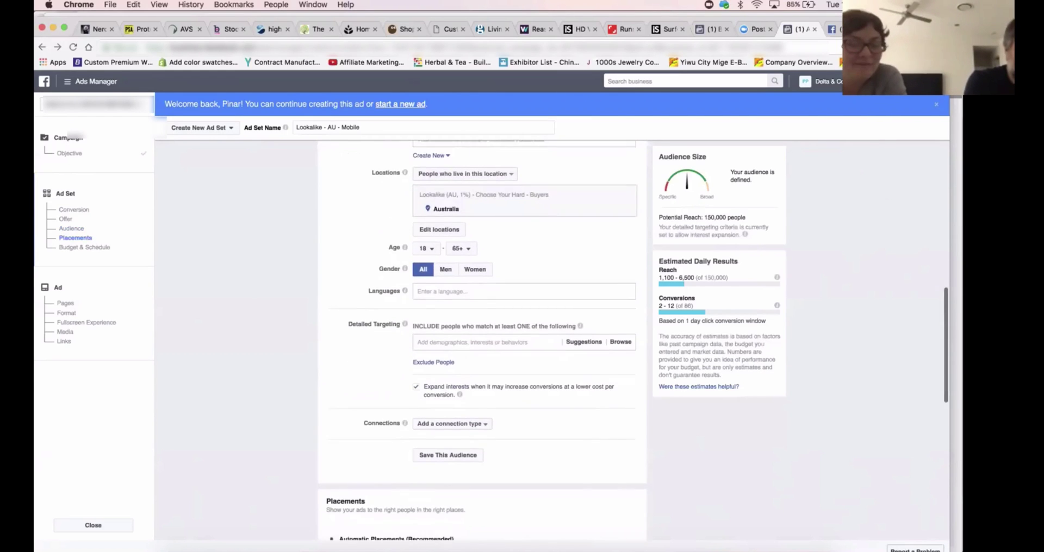
scroll(485, 337, down, 3)
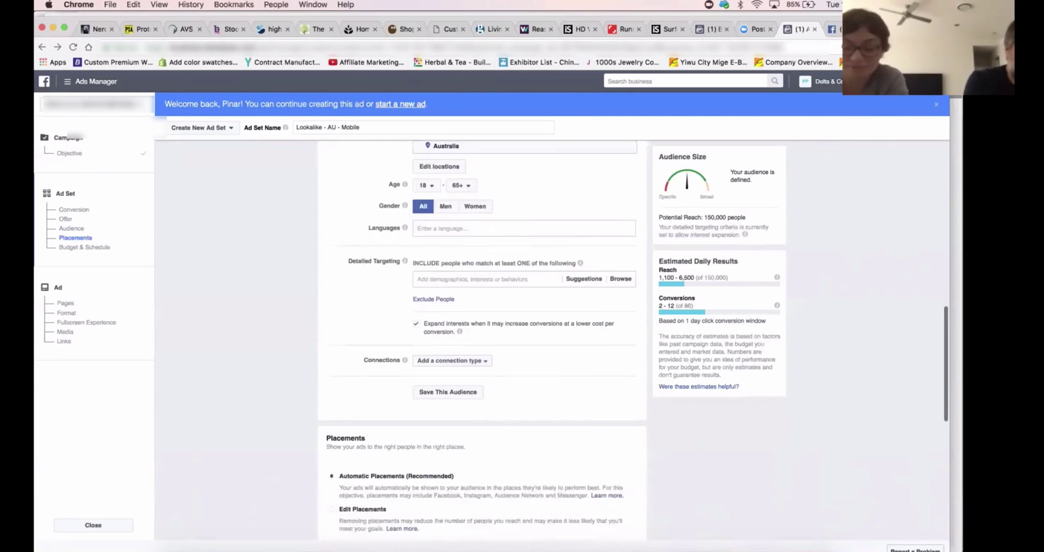
click(415, 280)
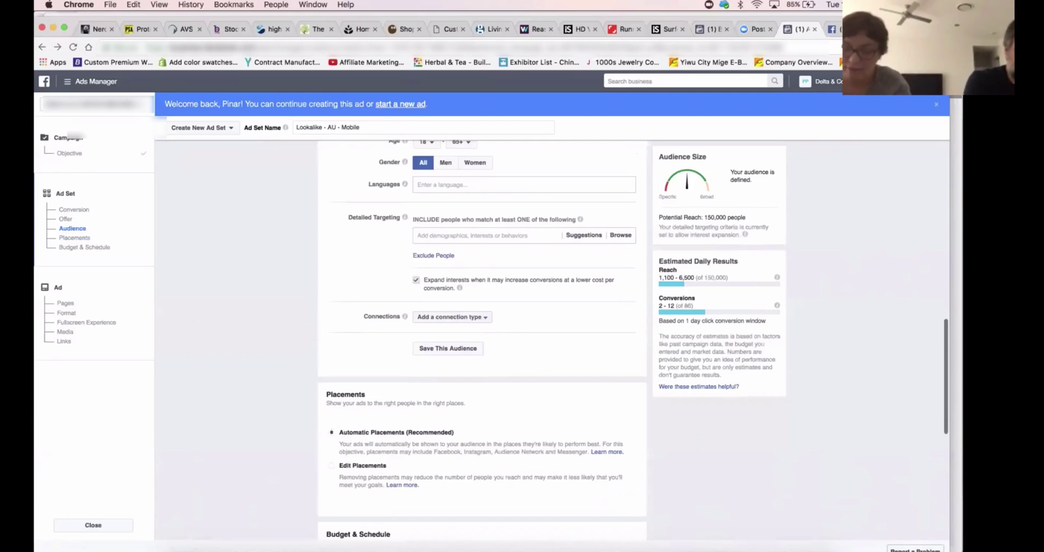
scroll(482, 337, down, 4)
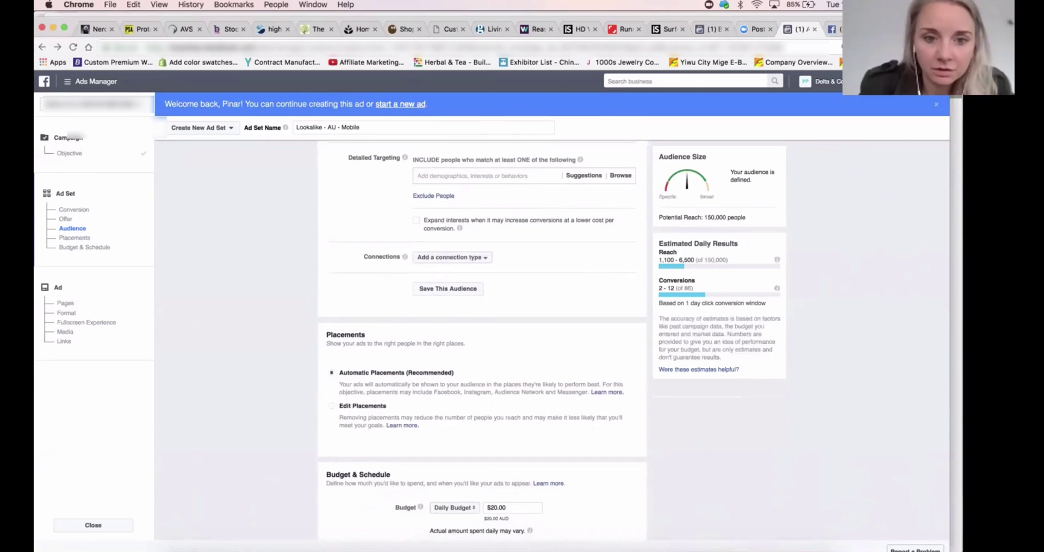
scroll(482, 337, down, 5)
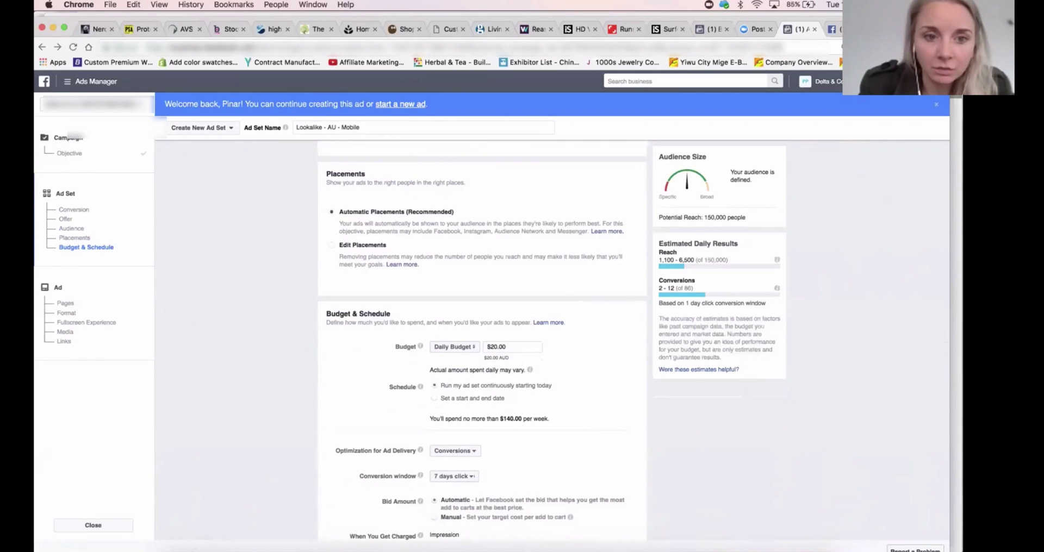
Edit placements to Mobile Only, excluding Messenger, Audience Network and Instagram
click(331, 245)
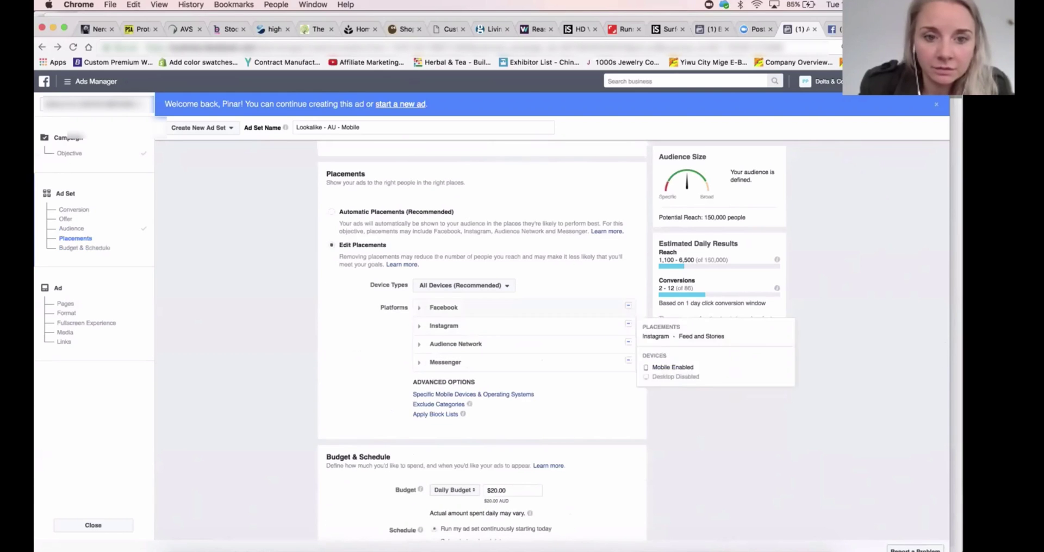
click(463, 285)
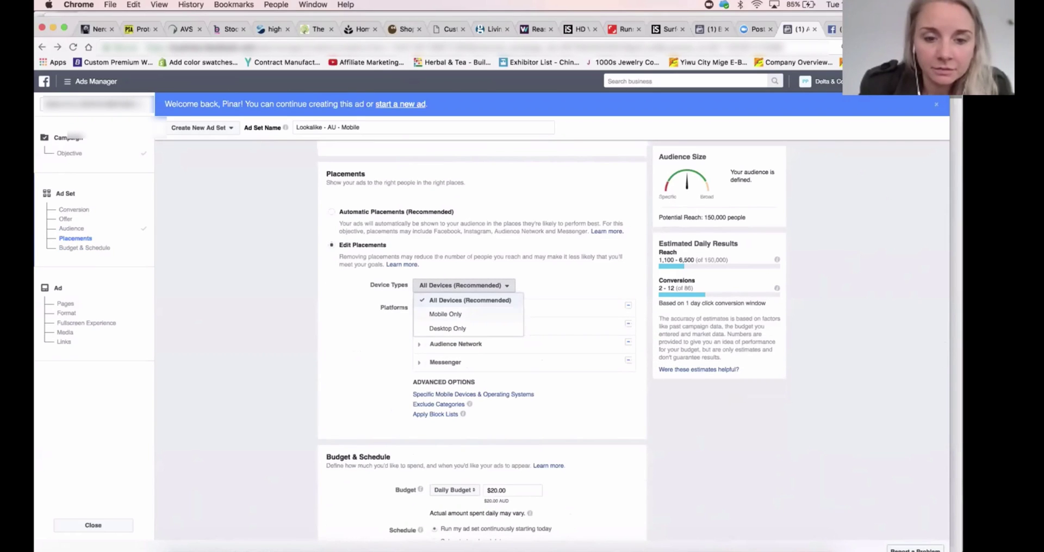
click(446, 315)
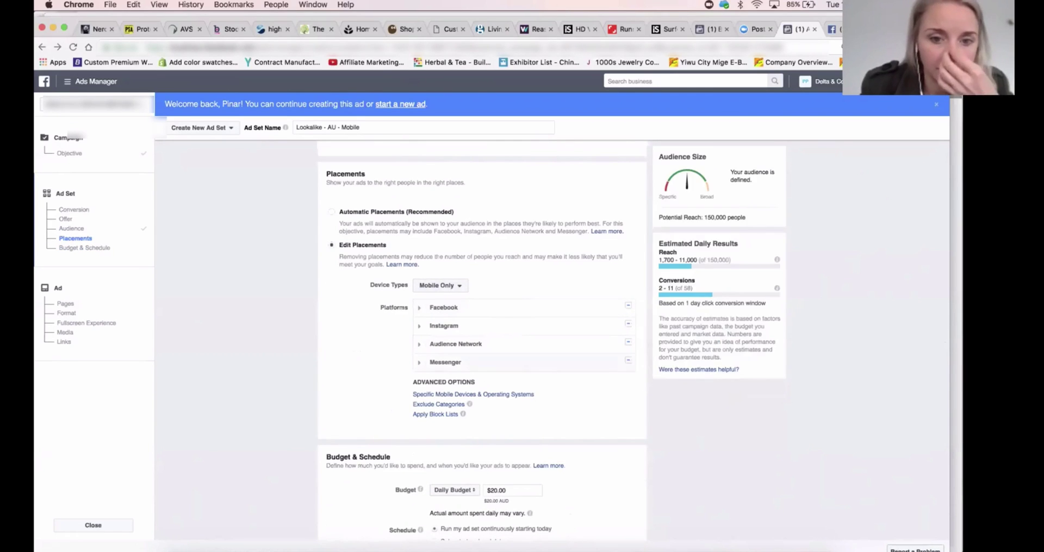
click(628, 360)
click(628, 342)
click(628, 324)
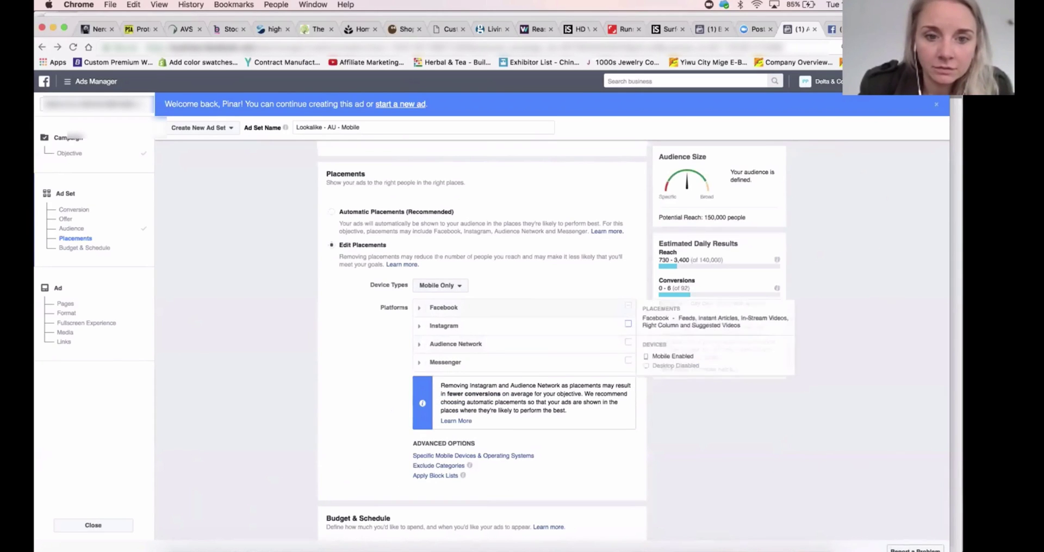
Review Facebook's individual placement options and continue to the ad setup step
click(419, 308)
scroll(419, 307, down, 1)
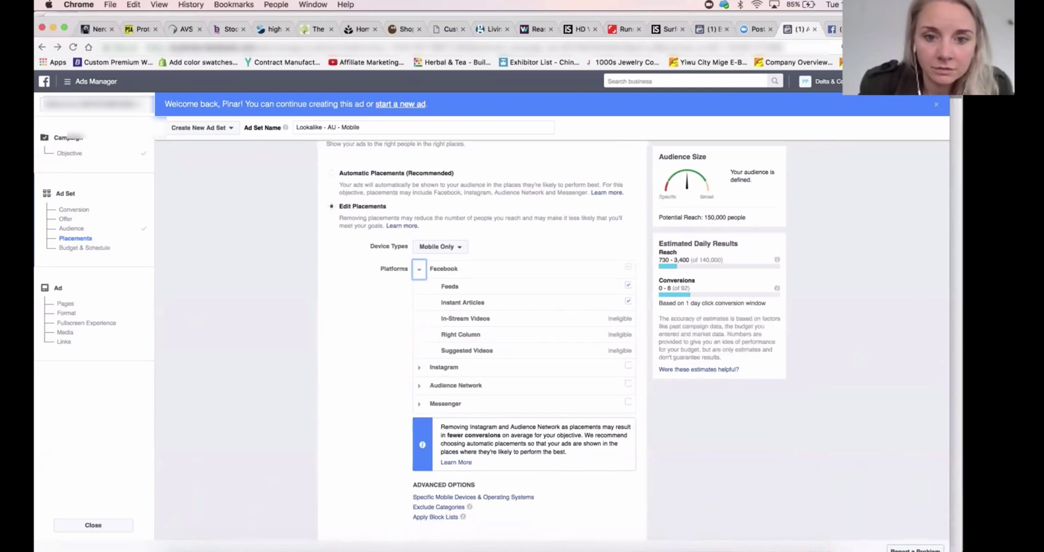
mouse_move(625, 302)
scroll(625, 302, down, 10)
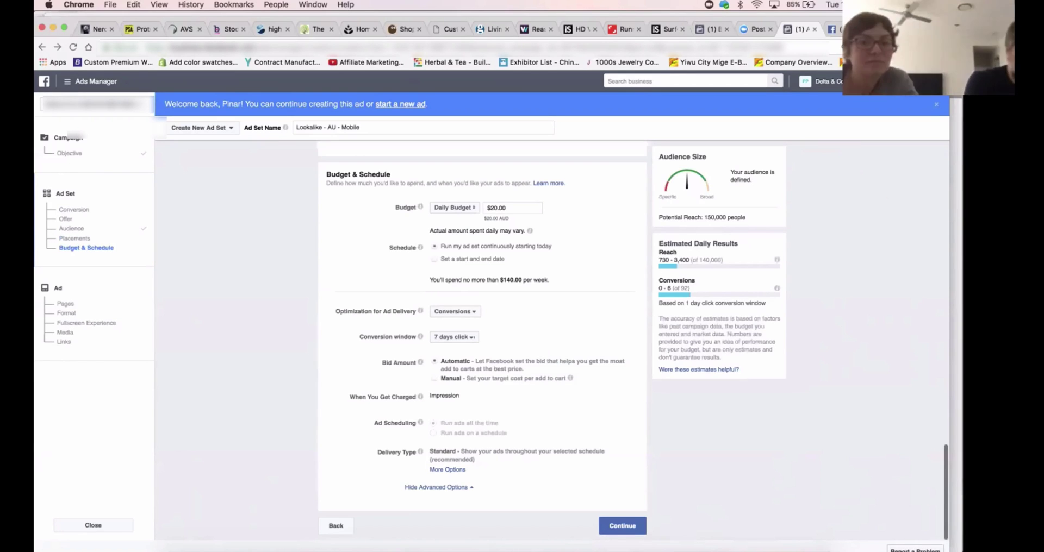
click(622, 525)
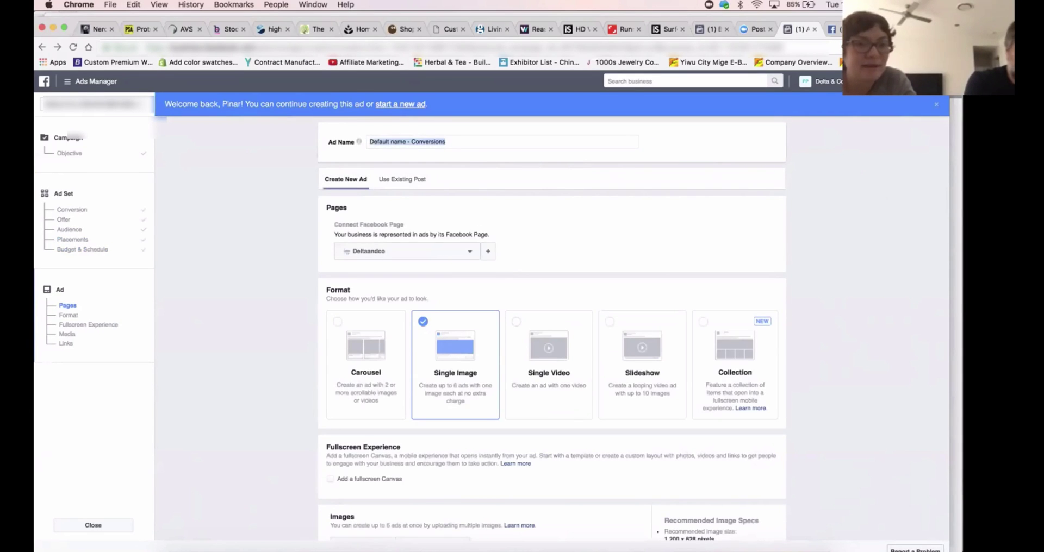
Set the ad to use an existing post after checking the Deltaandco post in the other tab
text(Canvas)
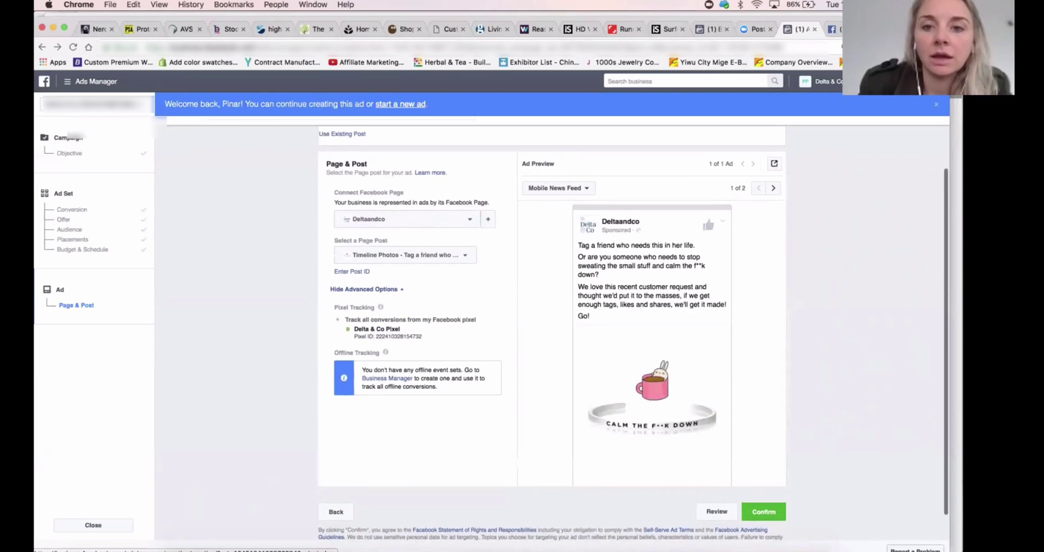
key(ctrl+Tab)
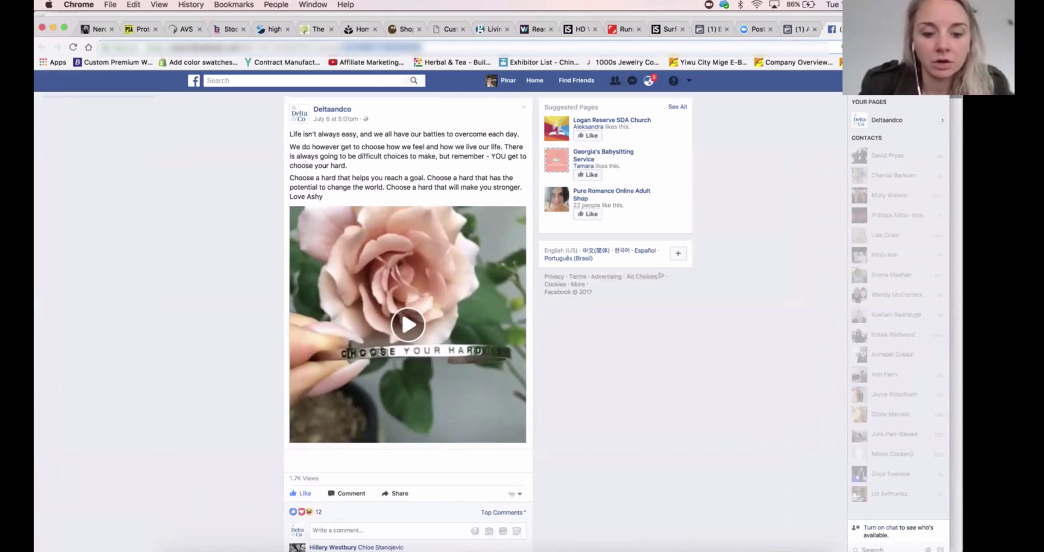
key(ctrl+shift+Tab)
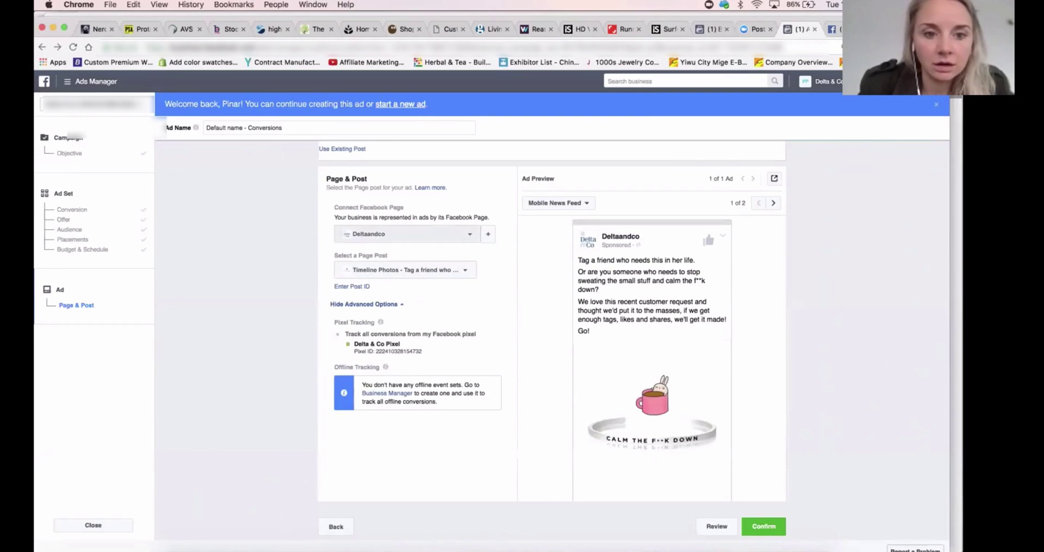
Load the Deltaandco rose video post into the ad by entering its post ID
click(352, 286)
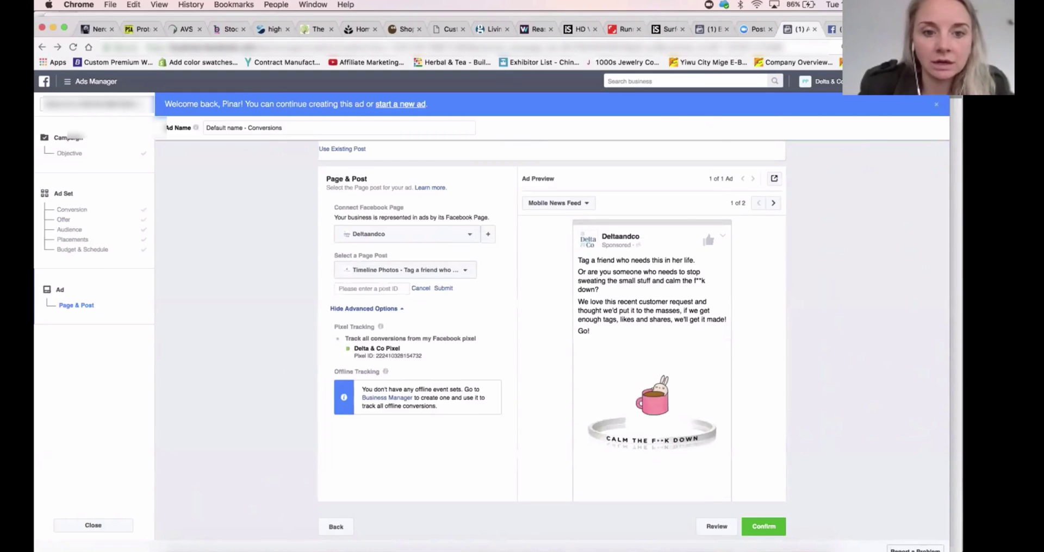
key(super+v)
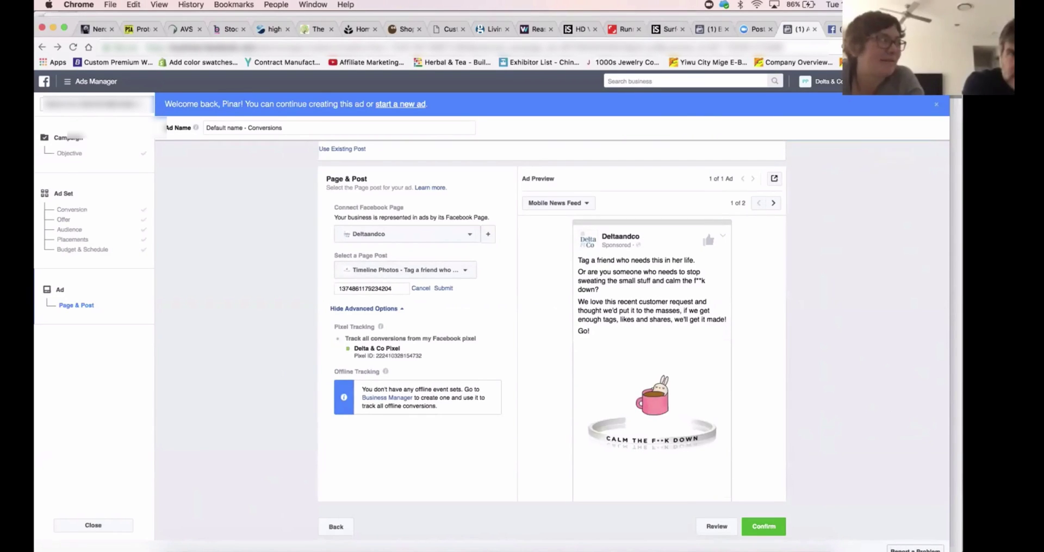
click(443, 288)
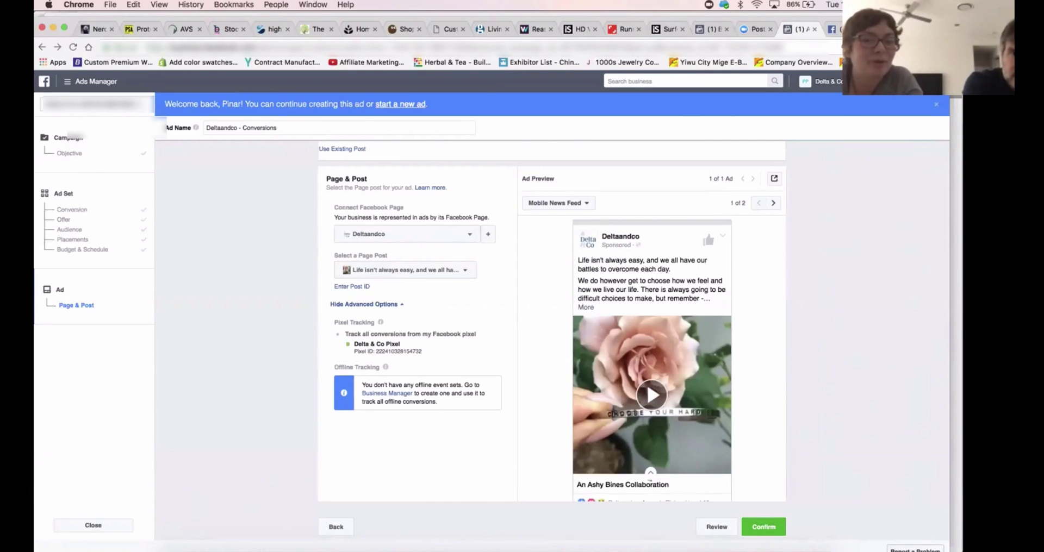
Review the ad preview and confirm the new ad set and ad
scroll(551, 326, down, 1)
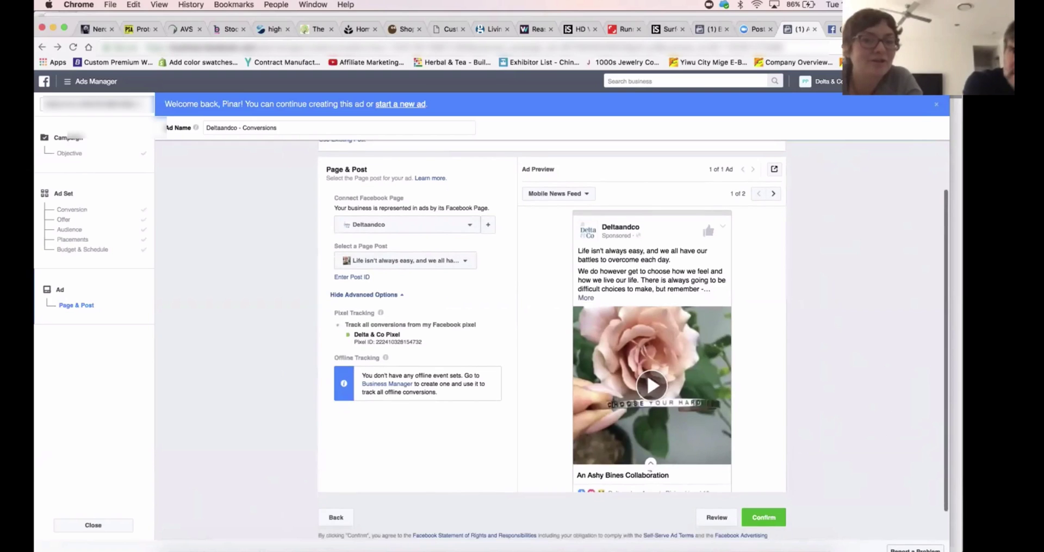
scroll(652, 348, down, 3)
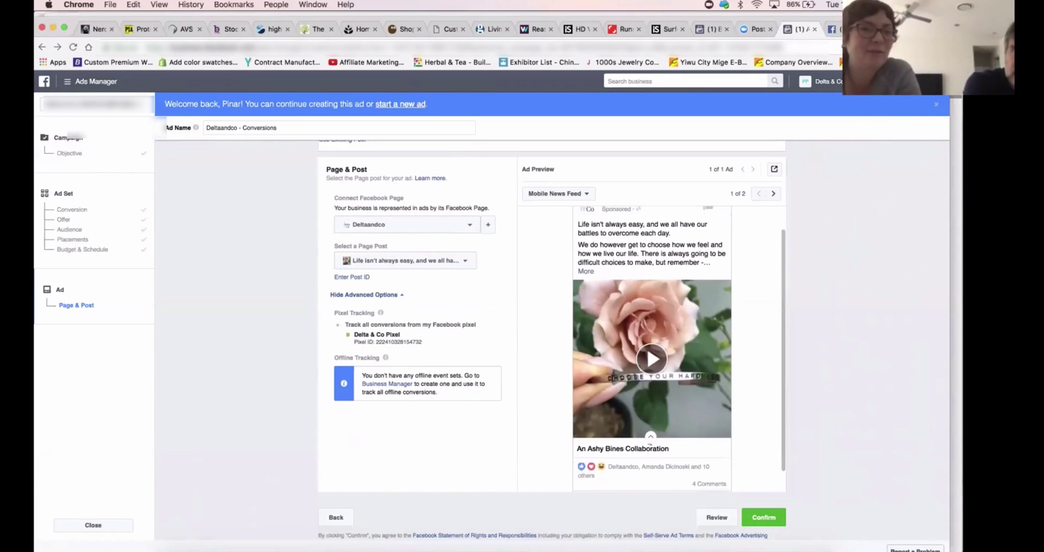
scroll(650, 443, down, 1)
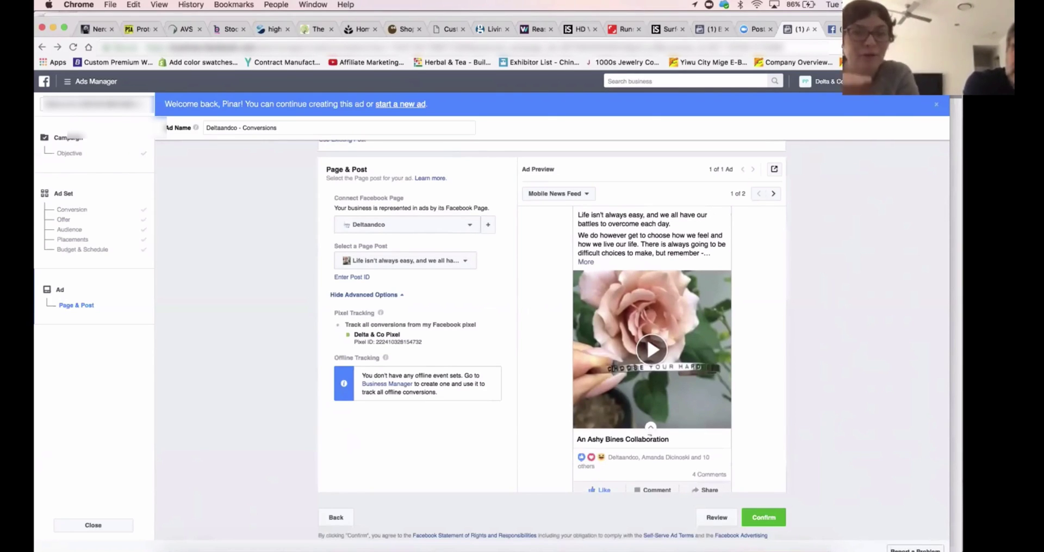
scroll(651, 348, up, 2)
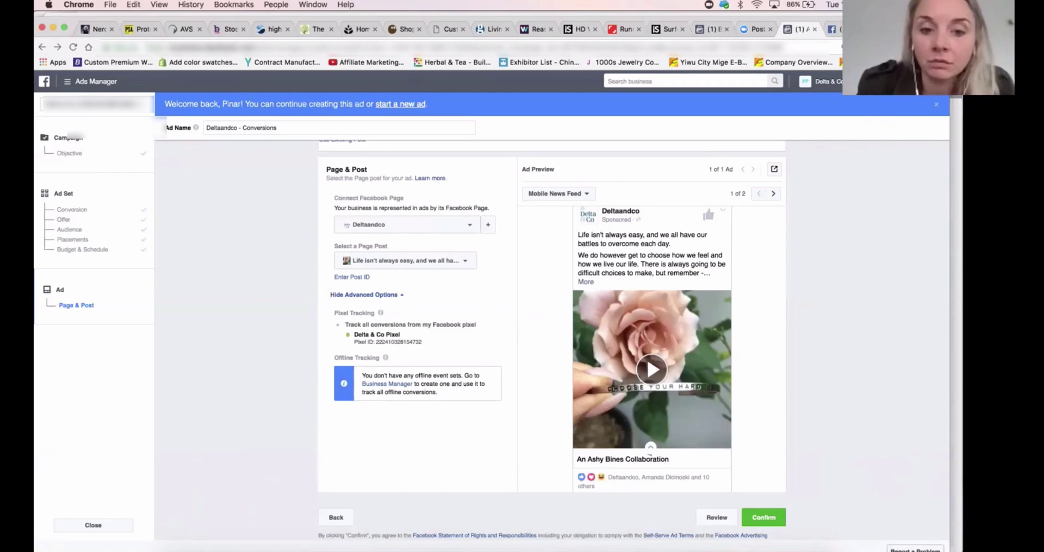
scroll(552, 326, down, 1)
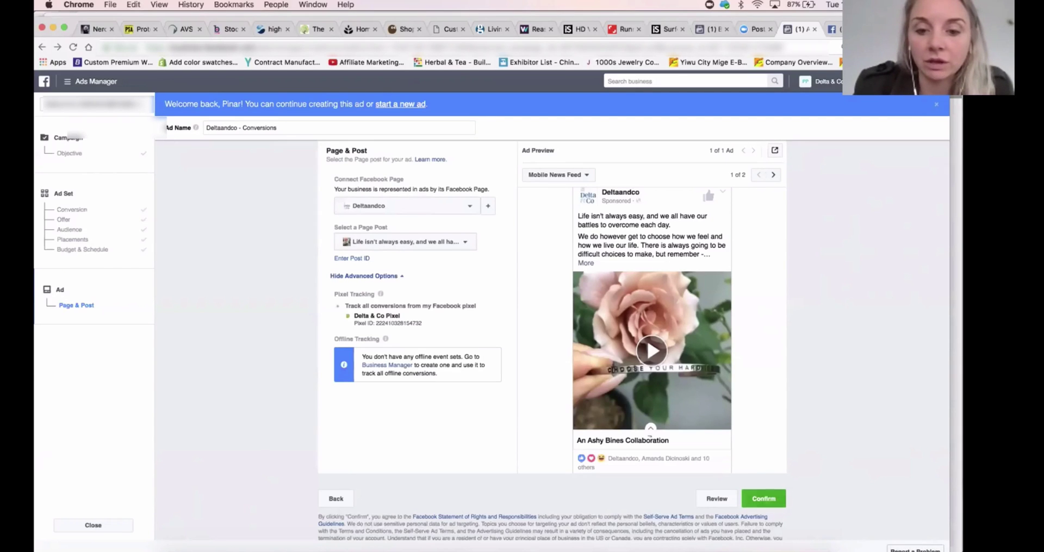
click(764, 499)
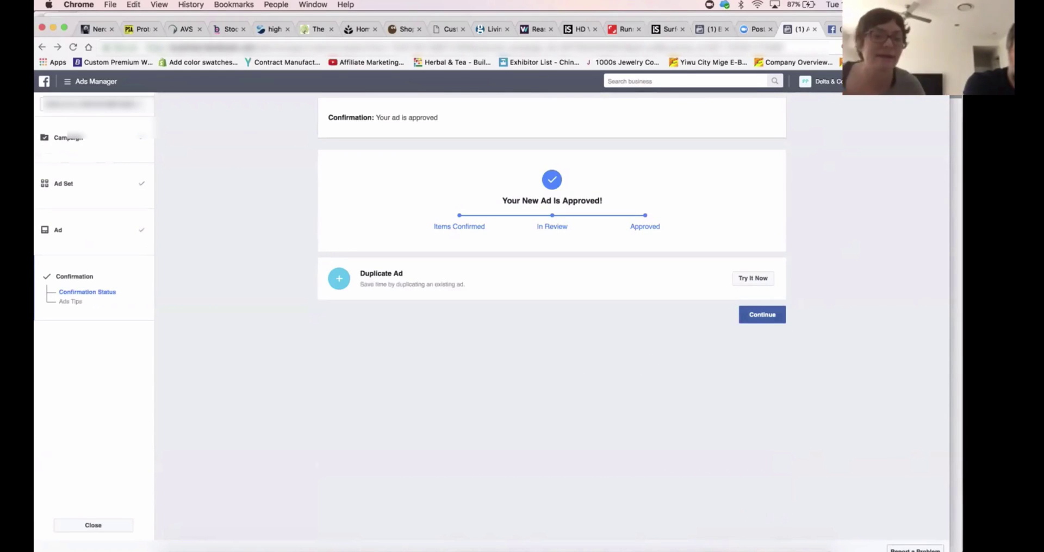
Dismiss the 'Your New Ad Is Approved!' page and return to the Campaigns table
click(762, 315)
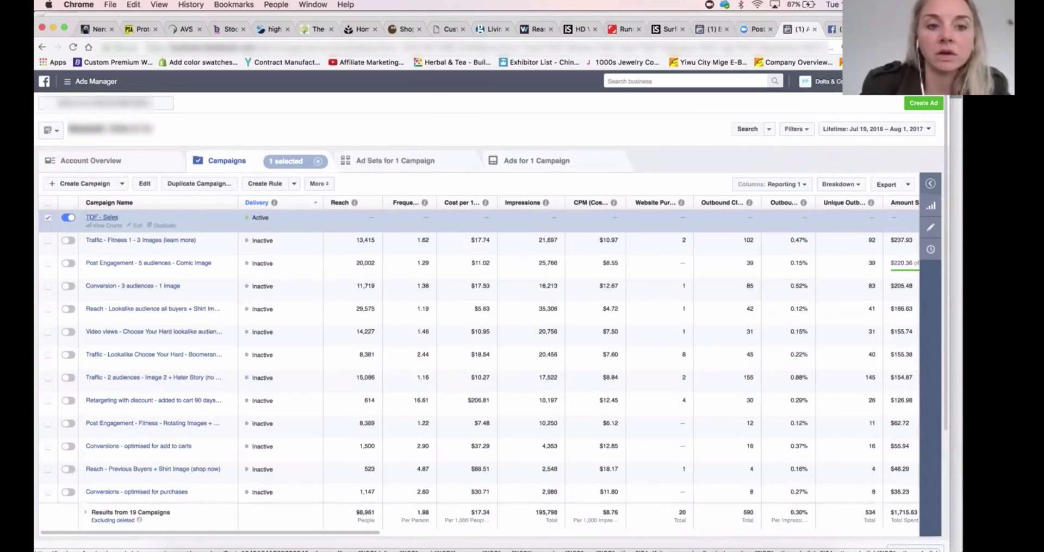
Duplicate the Lookalike - AU - Mobile ad set in TOF - Sales and open the copy for editing
click(101, 217)
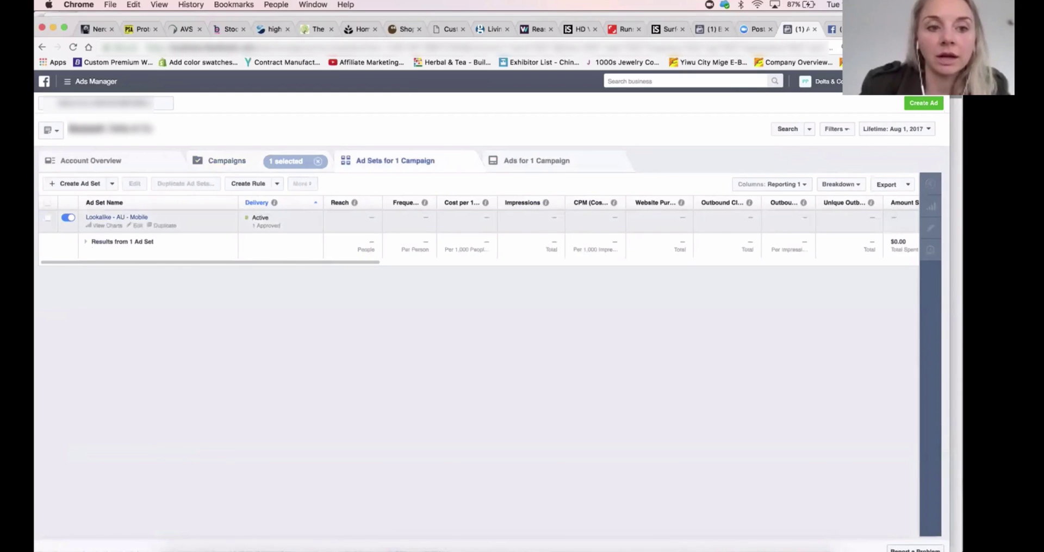
click(48, 217)
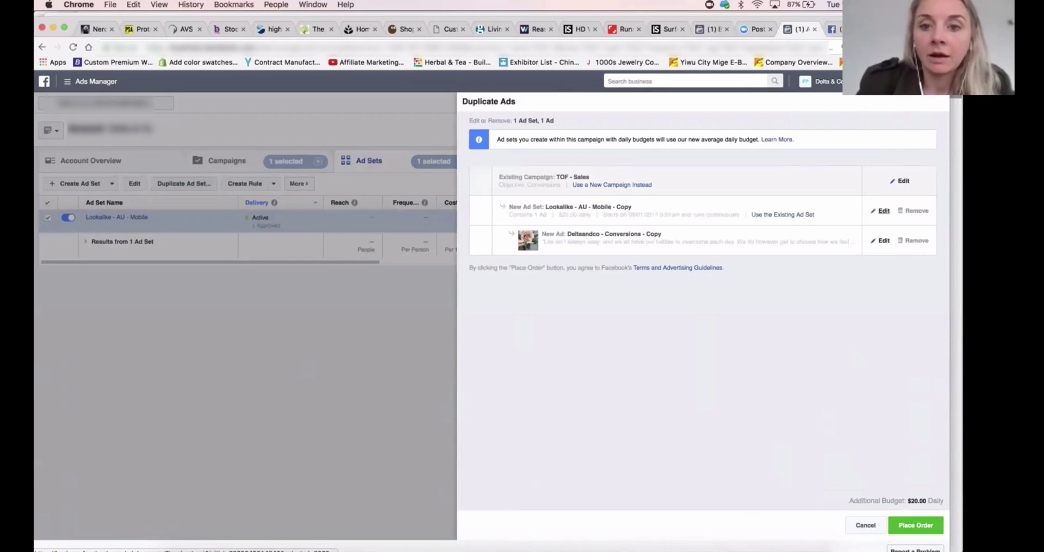
click(883, 211)
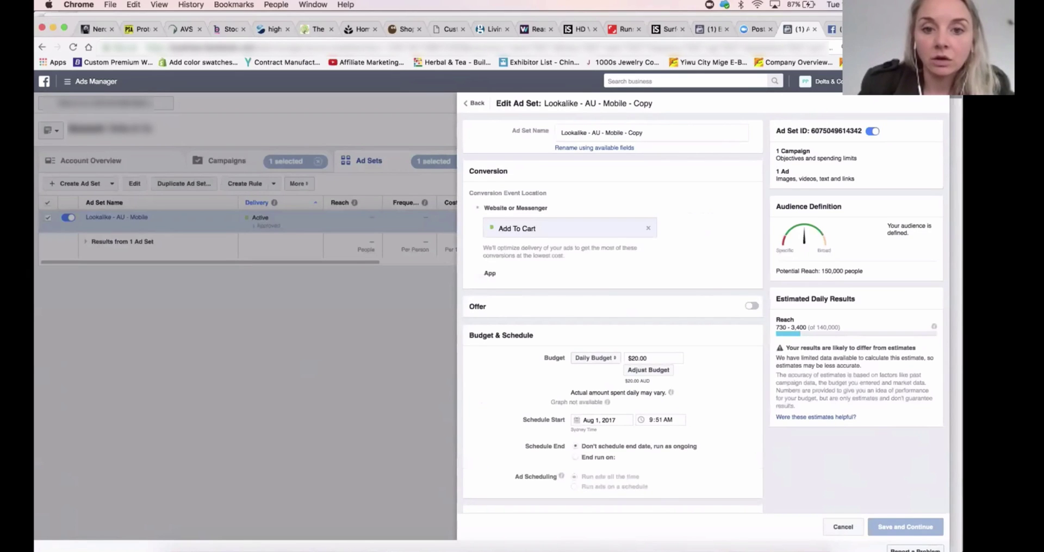
Rename the copied ad set from 'Lookalike - AU - Mobile - Copy' to 'Ashy Bines Fans- AU - Mobile'
double_click(574, 132)
text(Ashy)
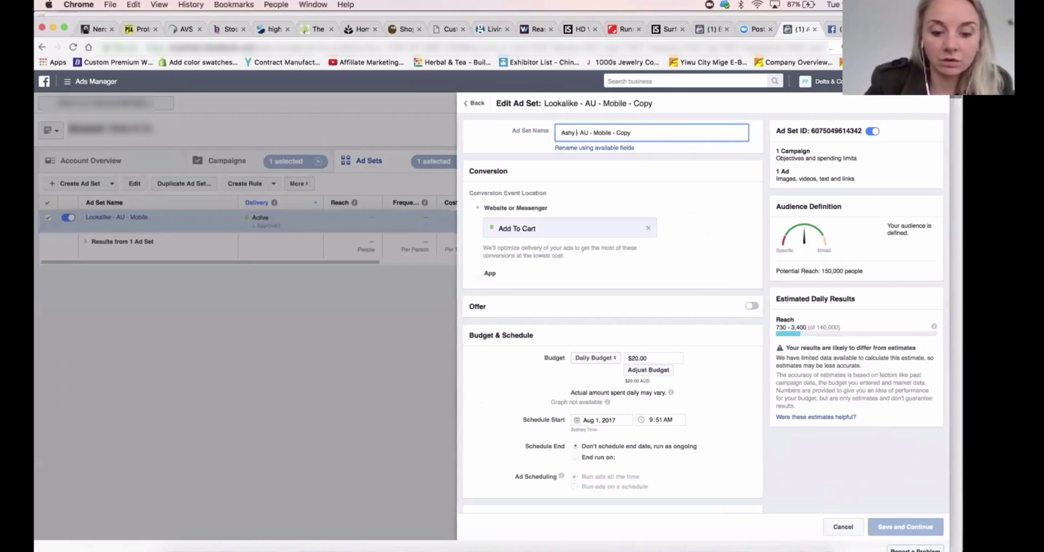
text( Bines Fans)
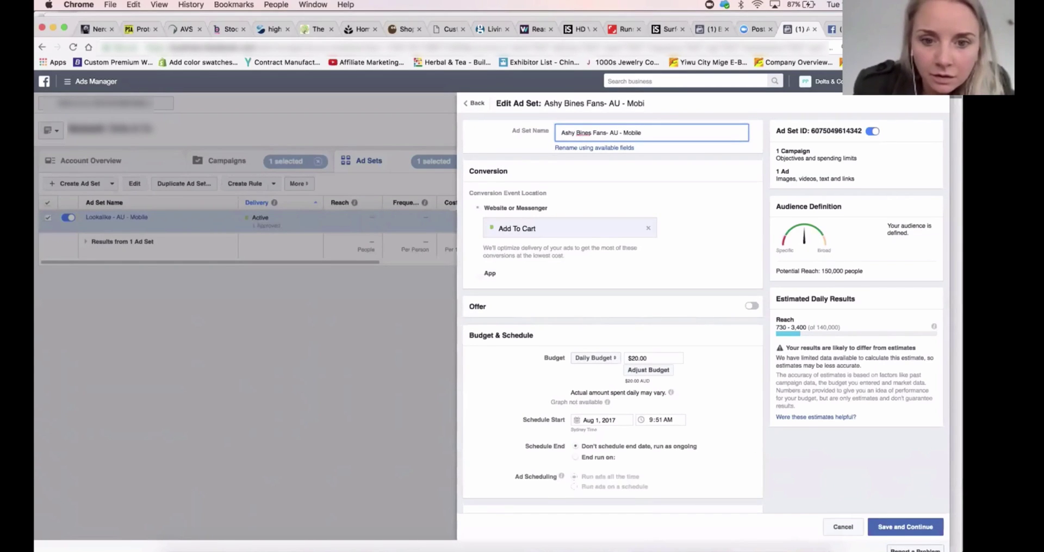
scroll(703, 307, down, 5)
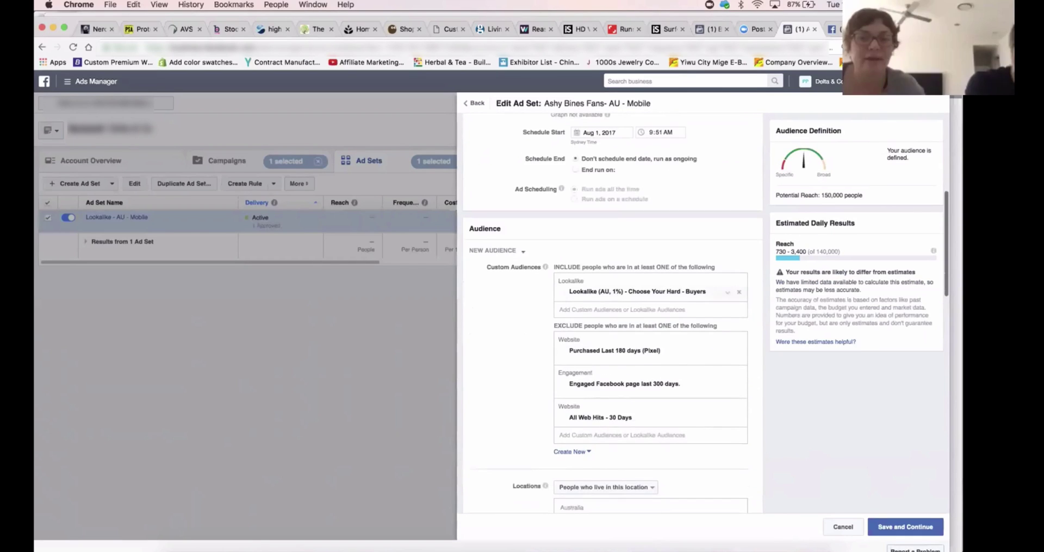
Remove the Lookalike custom audience from INCLUDE, widening potential reach to 13,000,000 people
scroll(703, 307, down, 1)
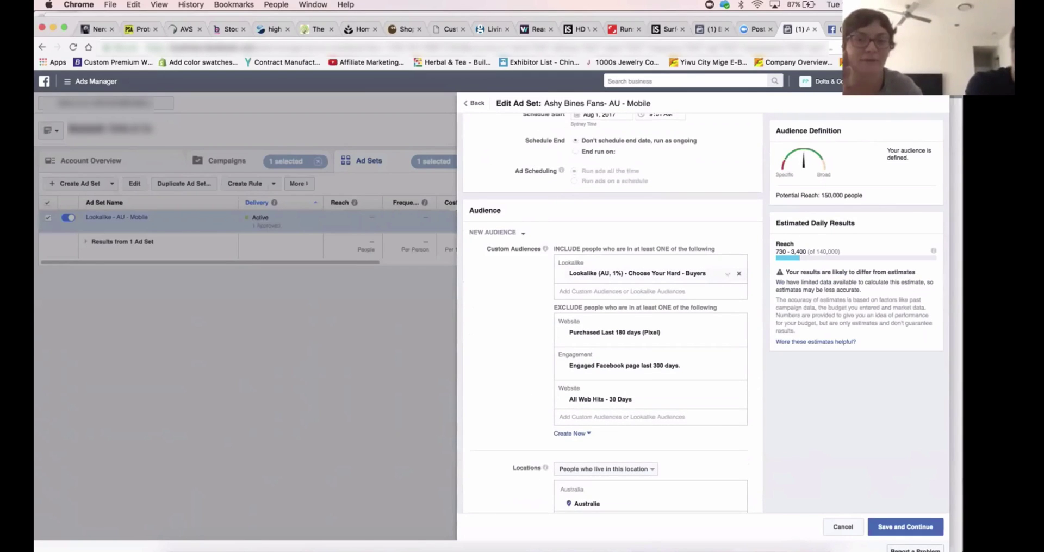
click(738, 274)
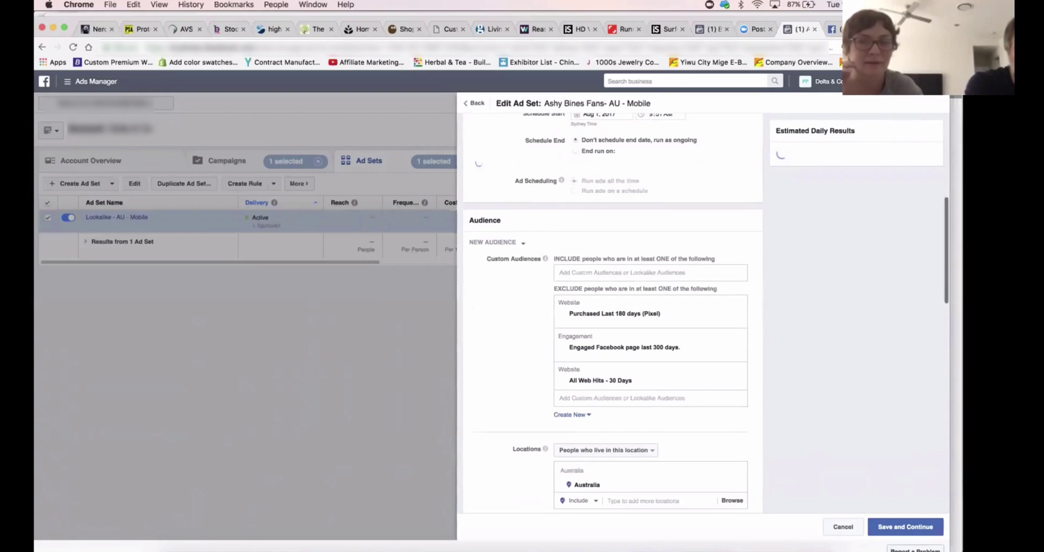
scroll(703, 307, down, 2)
scroll(702, 307, down, 5)
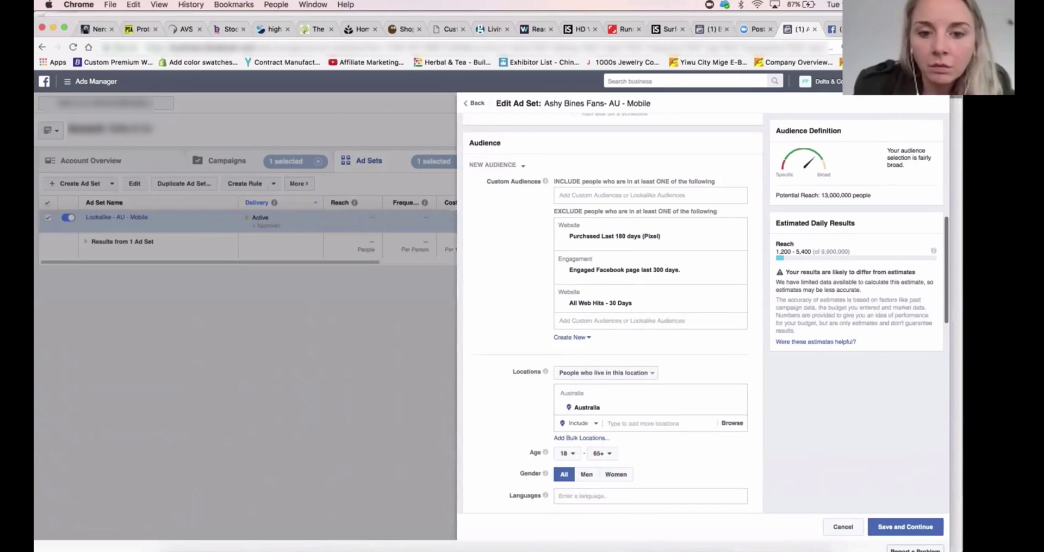
scroll(608, 315, down, 1)
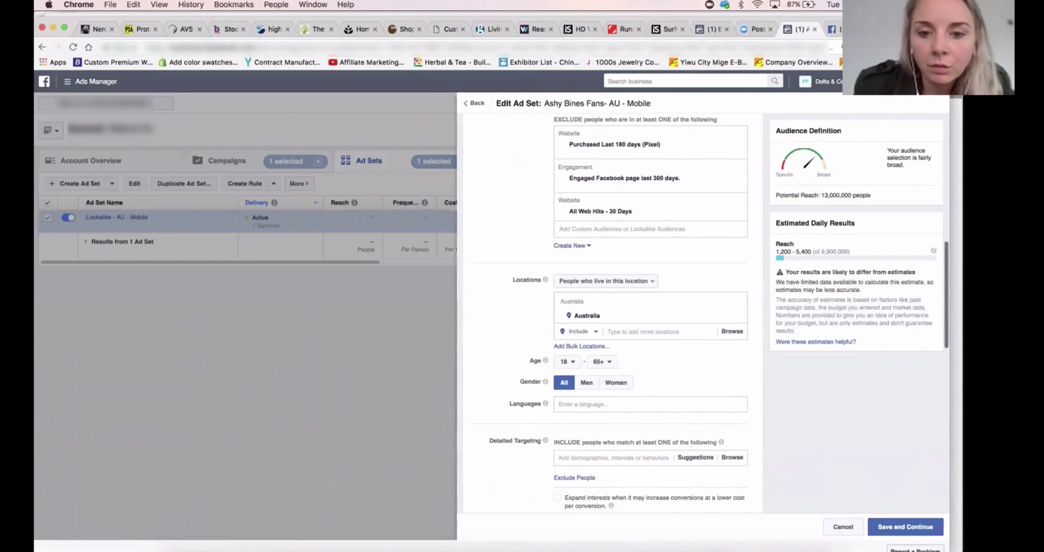
click(598, 405)
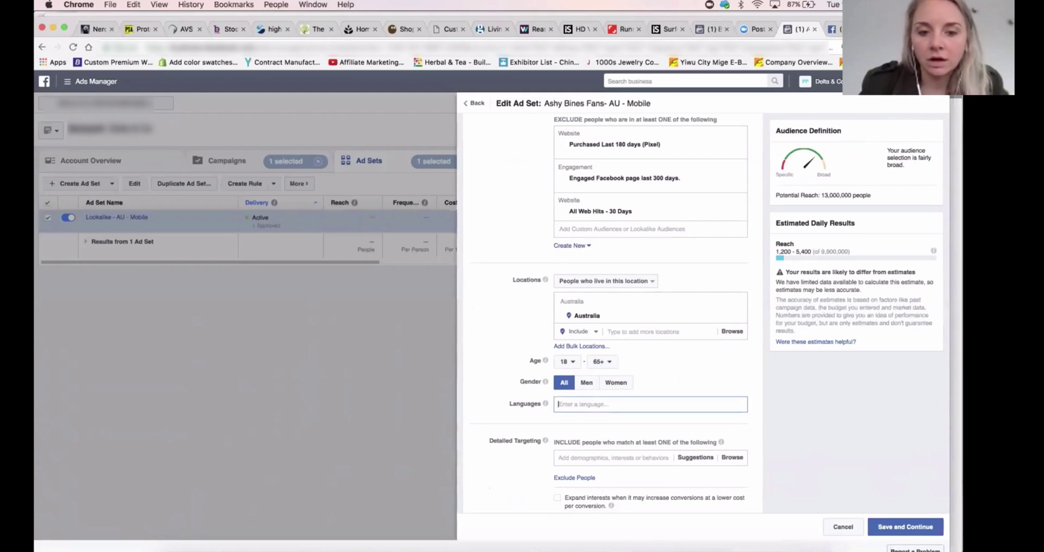
scroll(614, 310, down, 1)
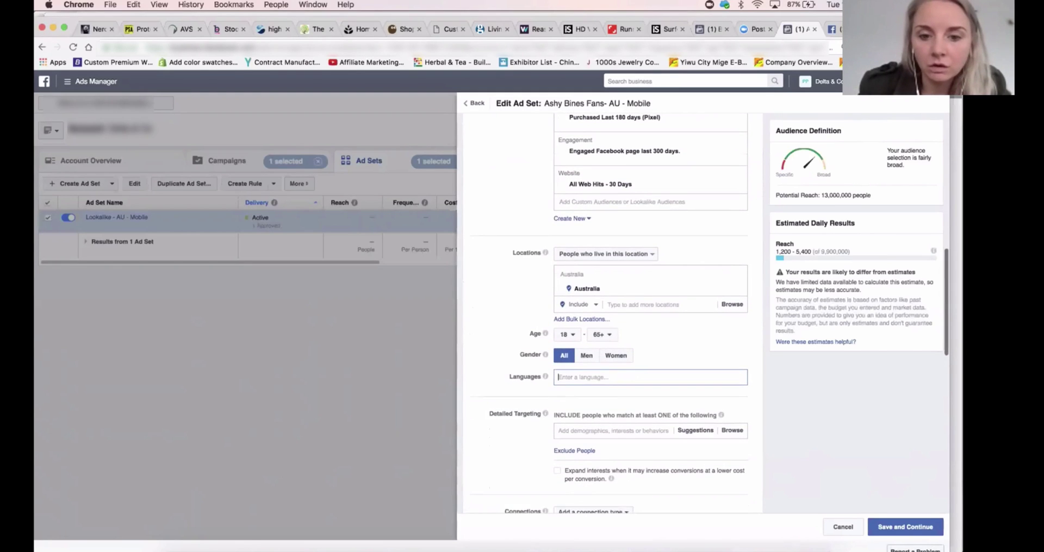
Add the 'ashy bines' interest to Detailed Targeting, narrowing reach to 470,000 people
click(608, 431)
text(A)
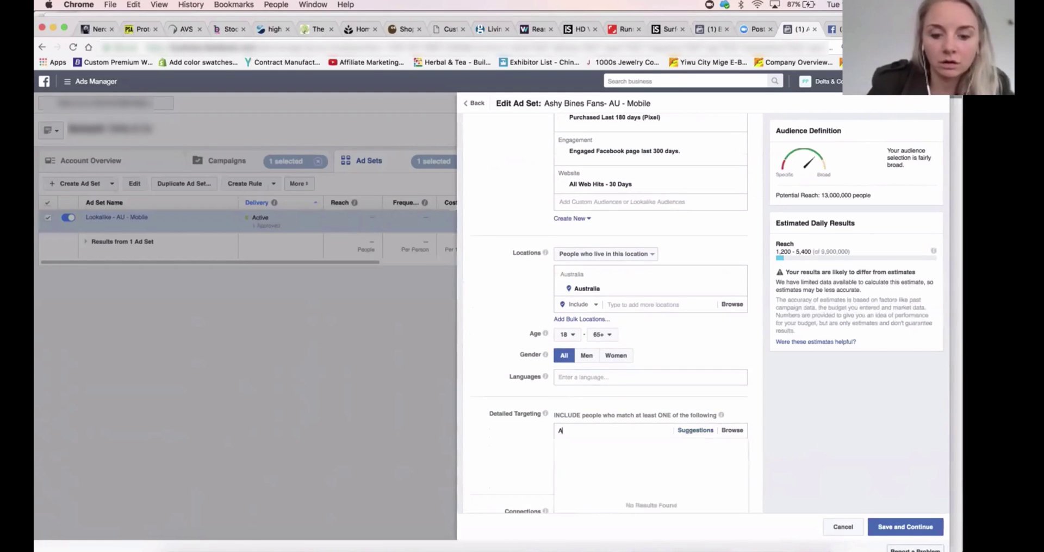
text(shy)
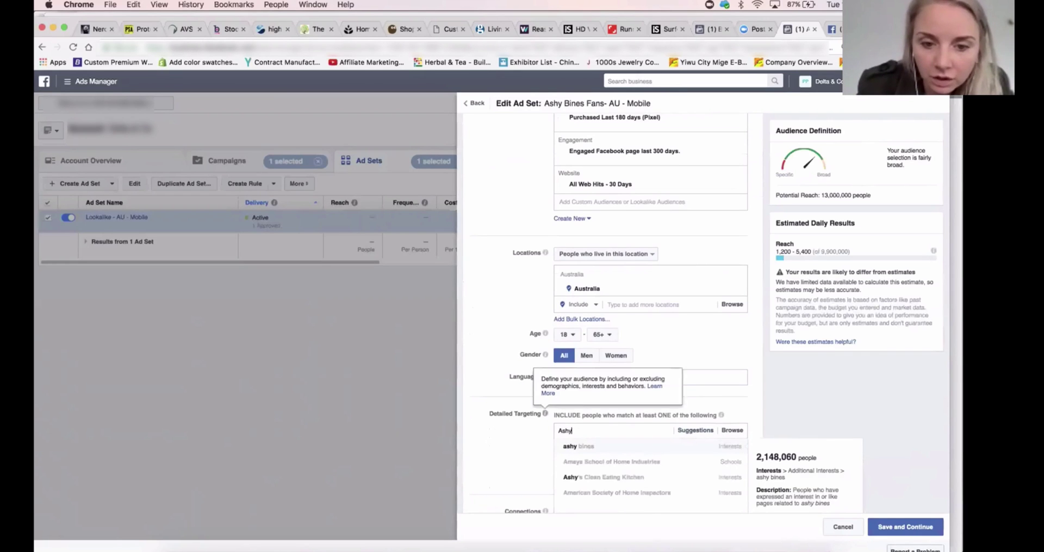
scroll(615, 326, down, 1)
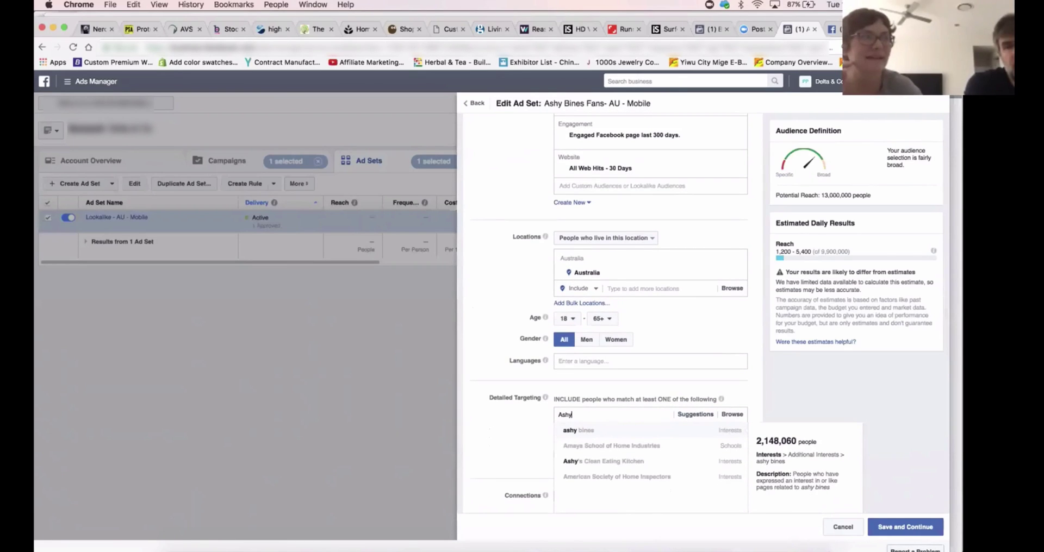
key(Return)
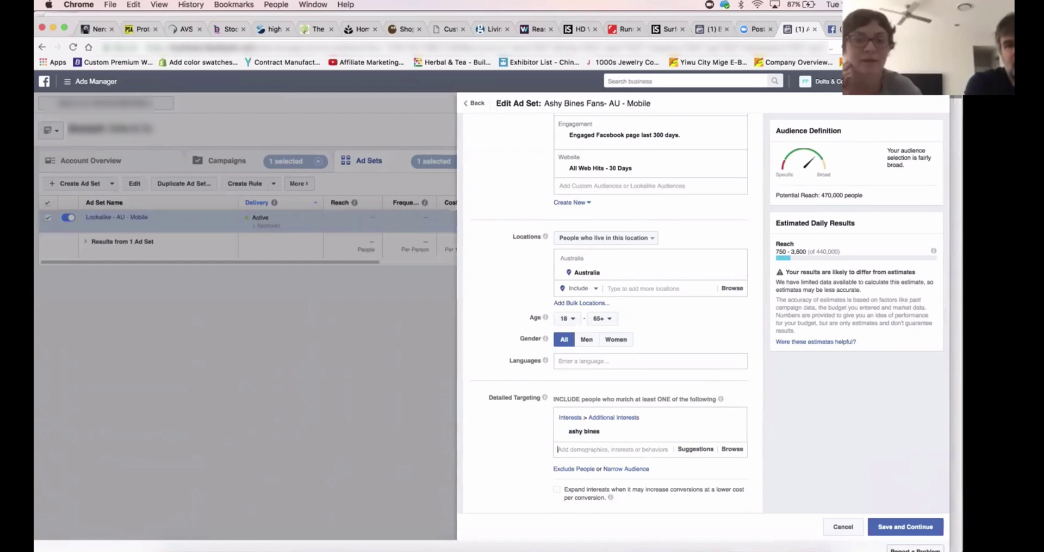
Switch the ad set's placement to Automatic Placements, raising potential reach to 490,000
scroll(608, 304, down, 1)
scroll(608, 315, down, 5)
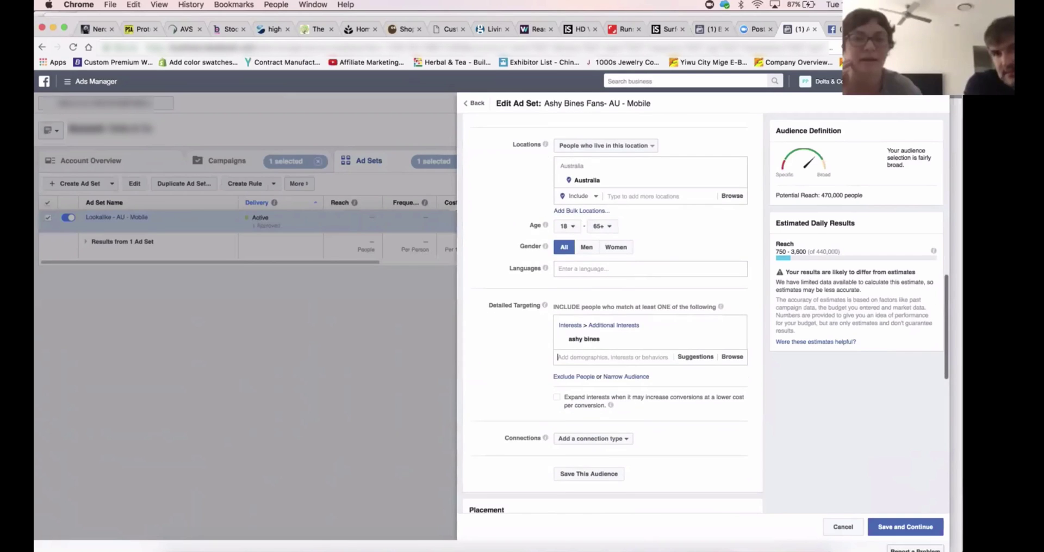
scroll(609, 316, down, 1)
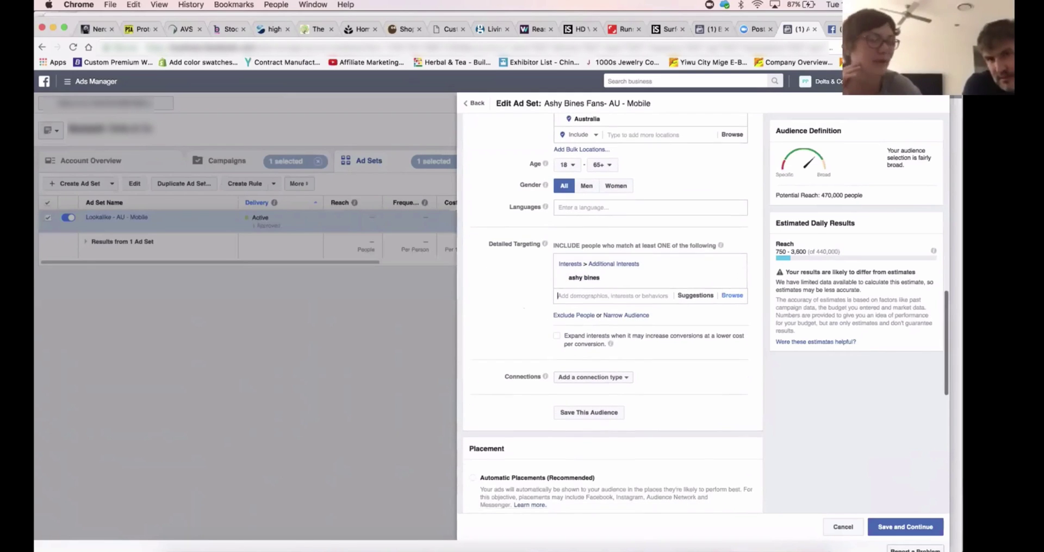
scroll(609, 316, down, 1)
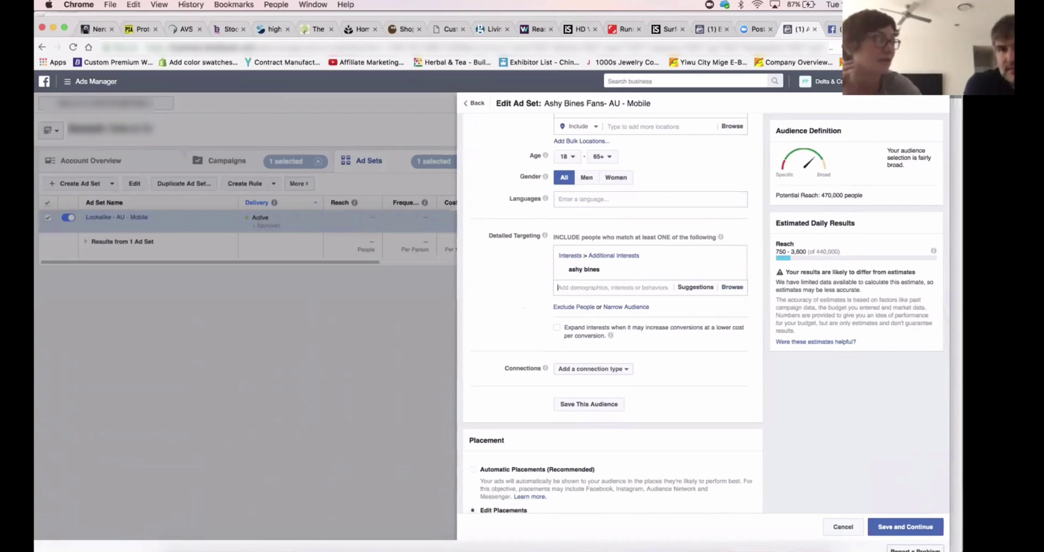
scroll(609, 315, down, 3)
scroll(613, 315, down, 5)
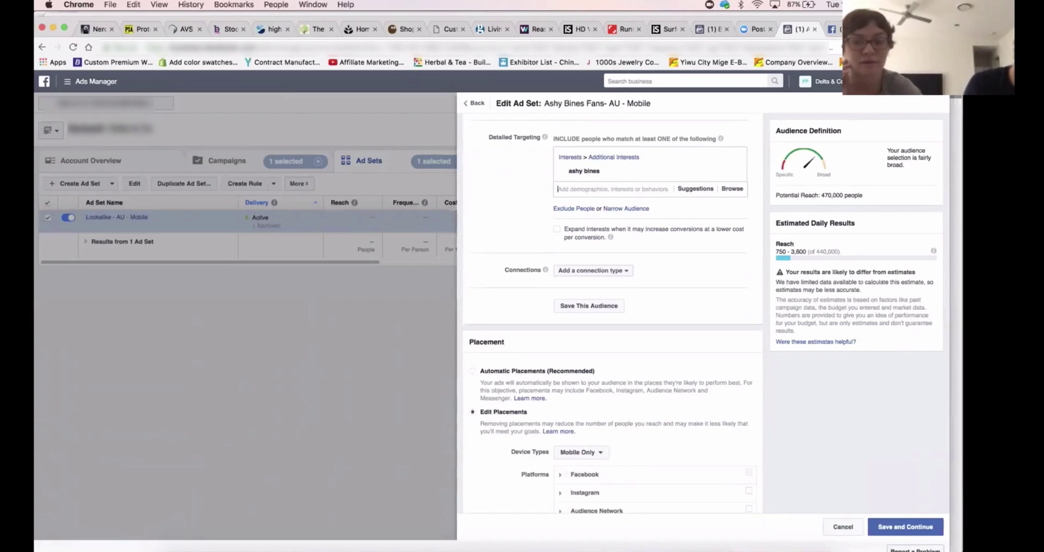
click(472, 370)
Open the minimum Age dropdown in the audience section
scroll(612, 315, up, 5)
click(566, 202)
scroll(571, 288, down, 3)
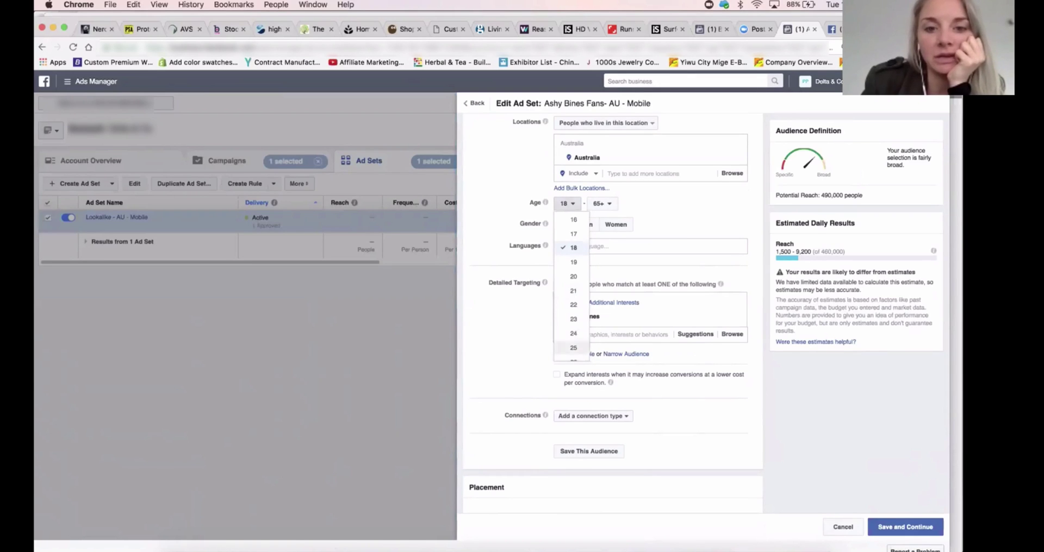
Set the target age range to 25 minimum and 35 maximum
click(573, 348)
scroll(573, 348, down, 1)
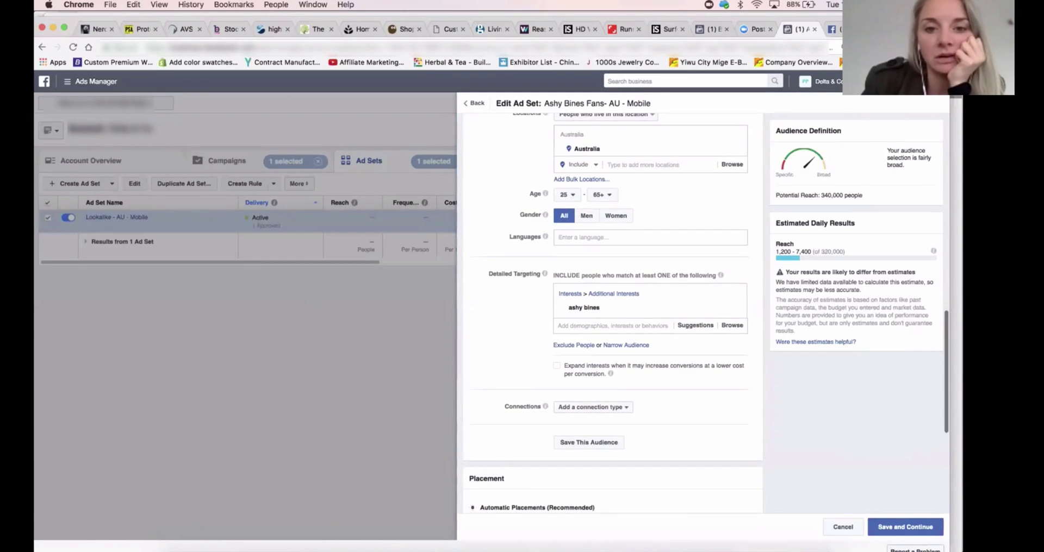
click(601, 195)
scroll(606, 278, up, 3)
scroll(607, 278, up, 5)
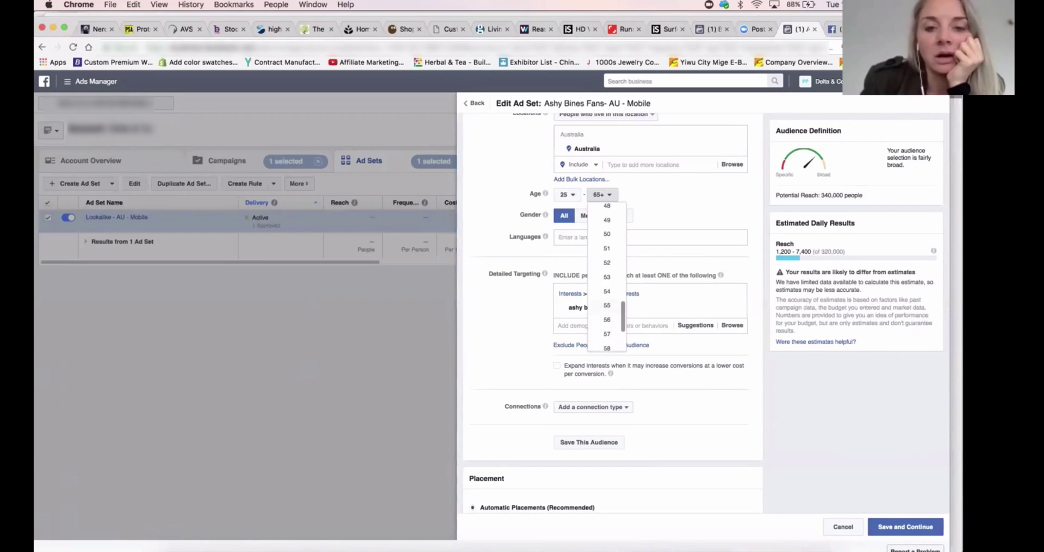
scroll(606, 277, up, 16)
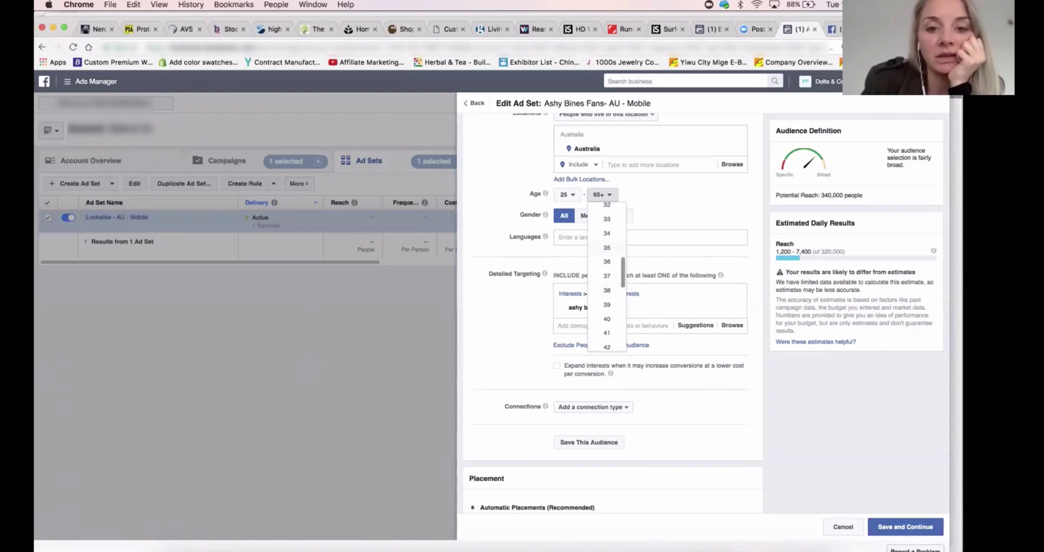
click(606, 248)
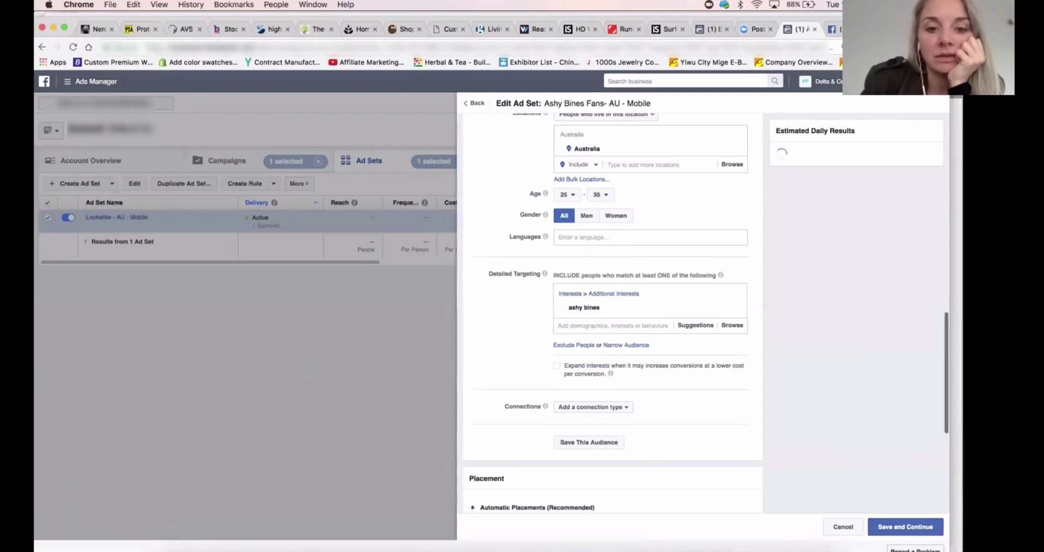
scroll(606, 247, down, 2)
scroll(613, 313, down, 2)
scroll(613, 313, down, 3)
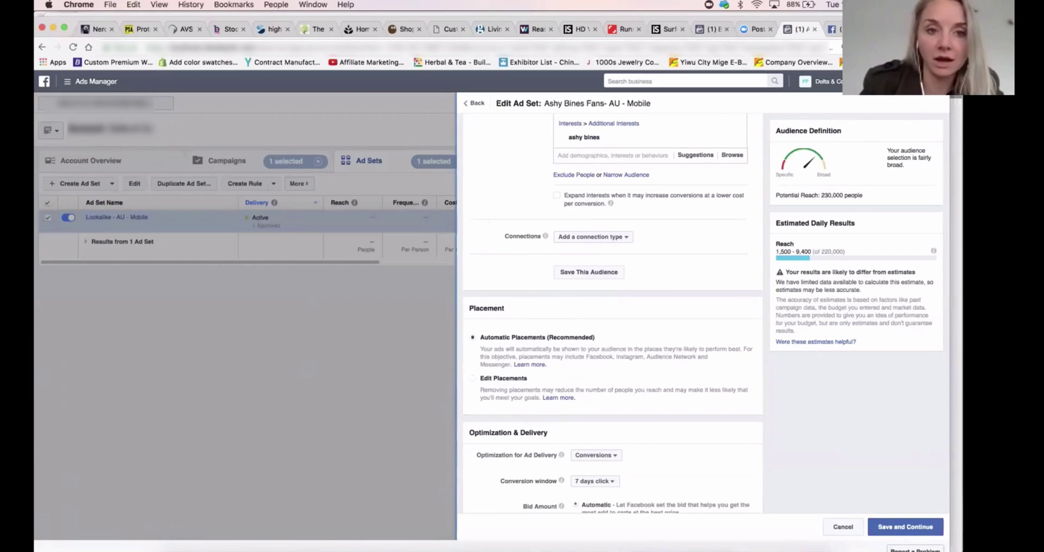
Return to Edit Placements and set Device Types to Mobile Only
scroll(706, 314, down, 1)
click(472, 368)
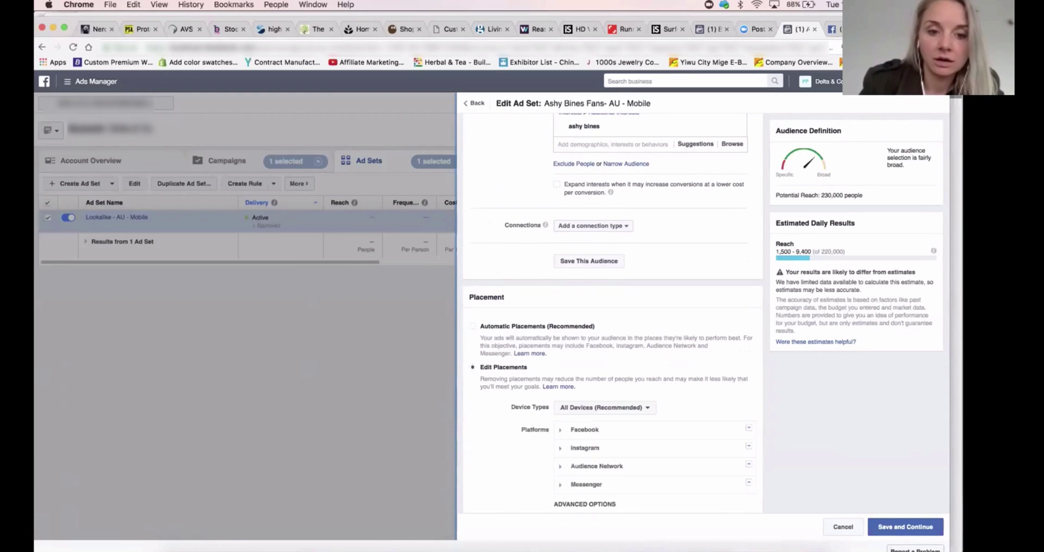
scroll(652, 385, down, 3)
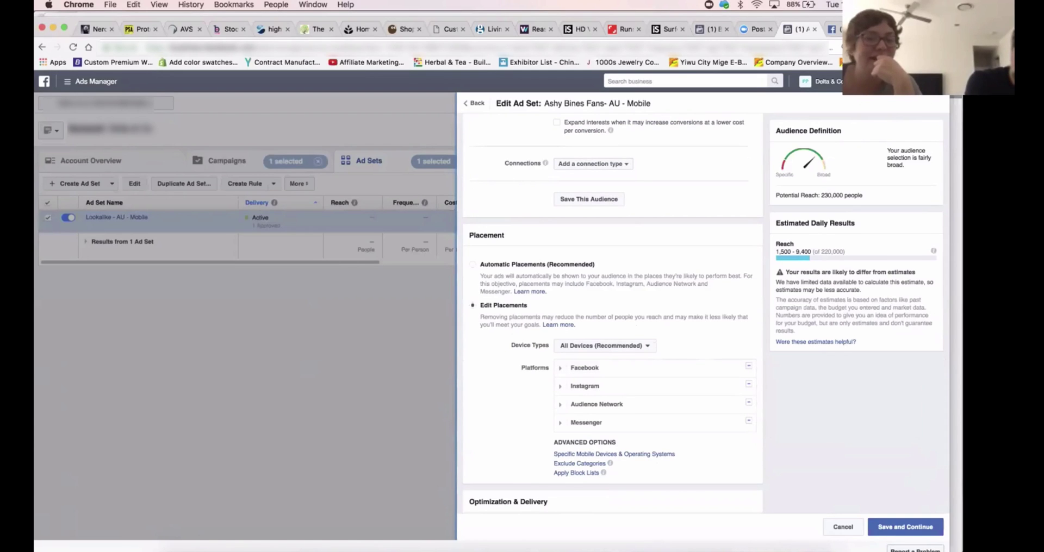
click(604, 346)
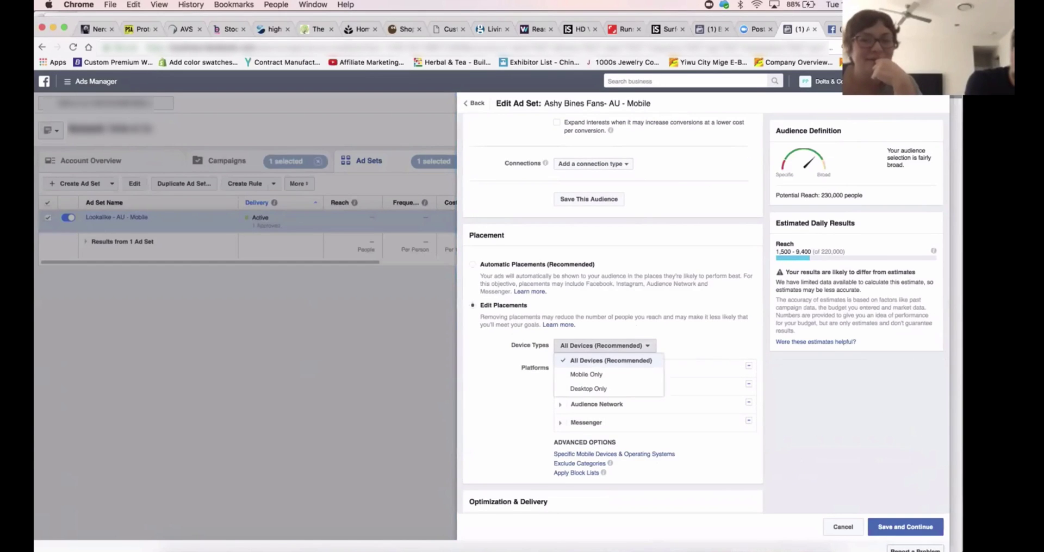
click(586, 374)
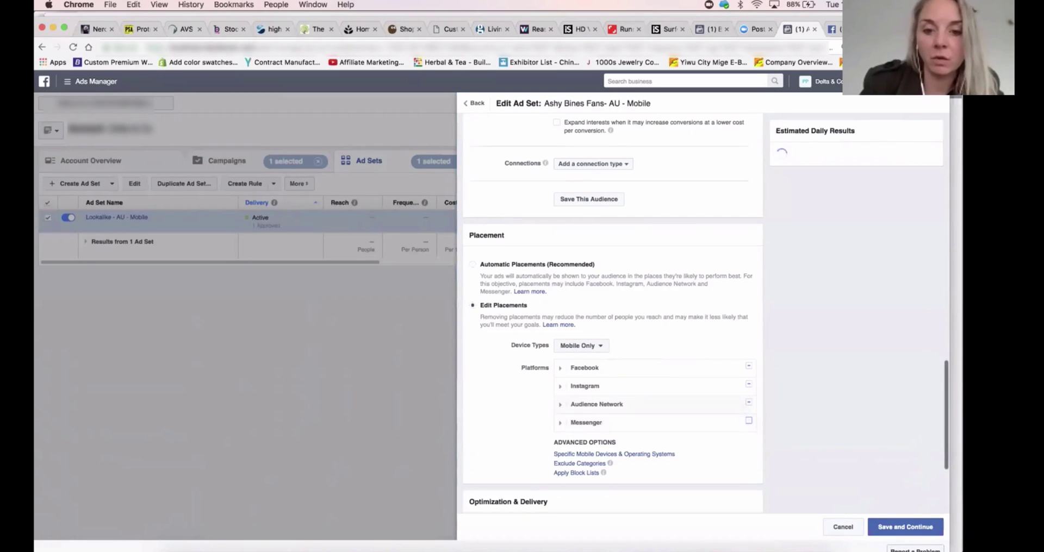
Remove Audience Network, Instagram and Instant Articles, leaving only Facebook Feeds
click(748, 403)
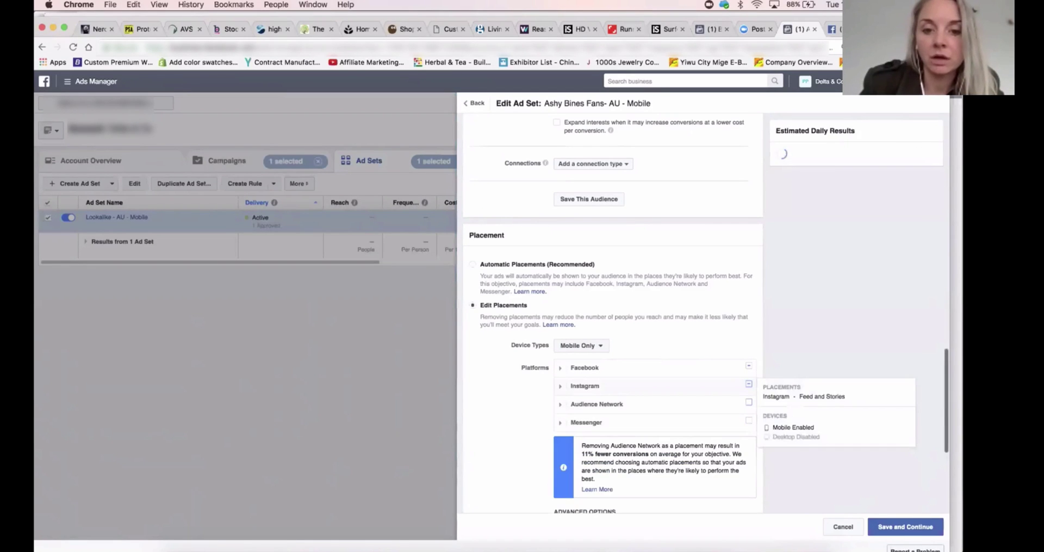
click(749, 384)
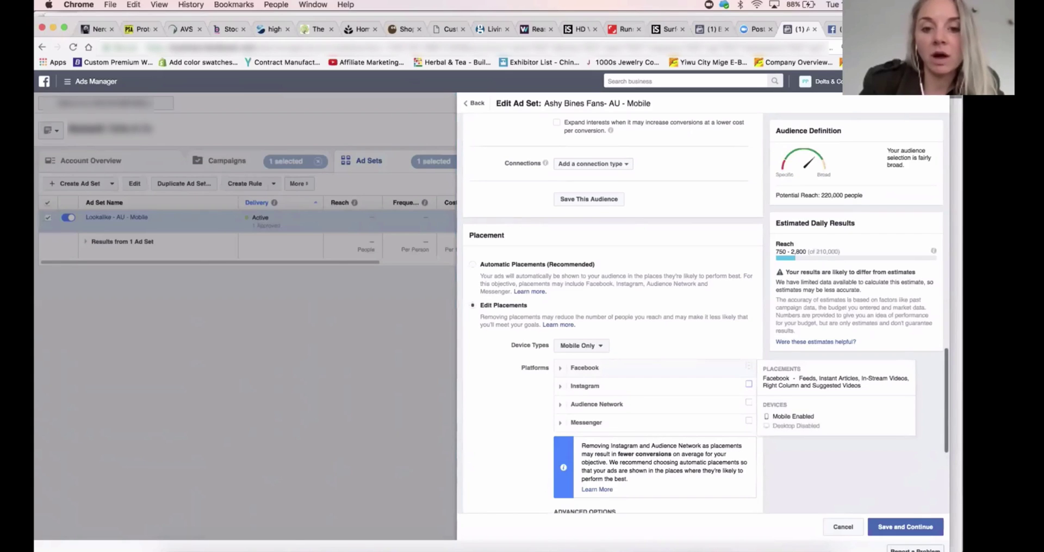
click(560, 368)
click(749, 401)
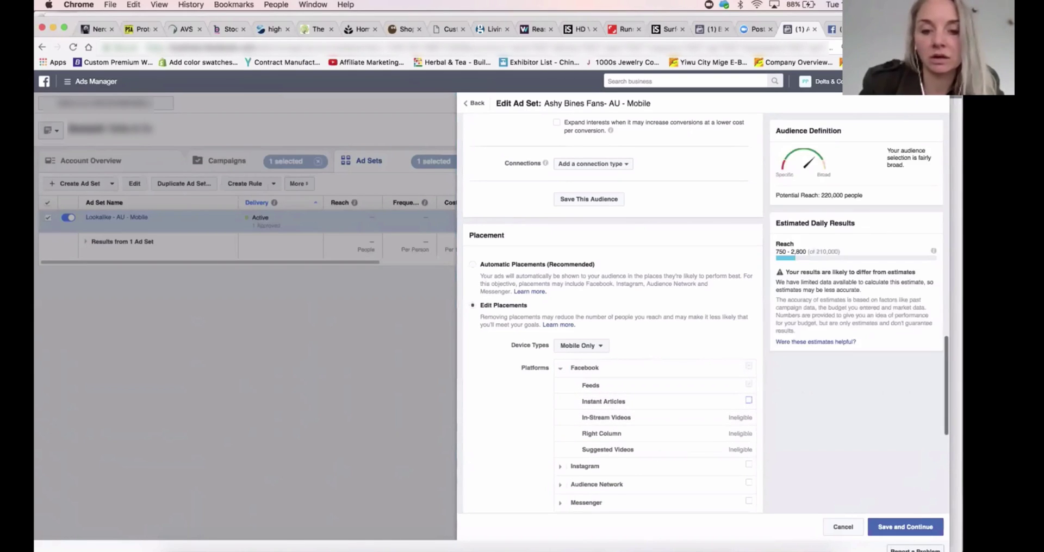
scroll(612, 313, down, 5)
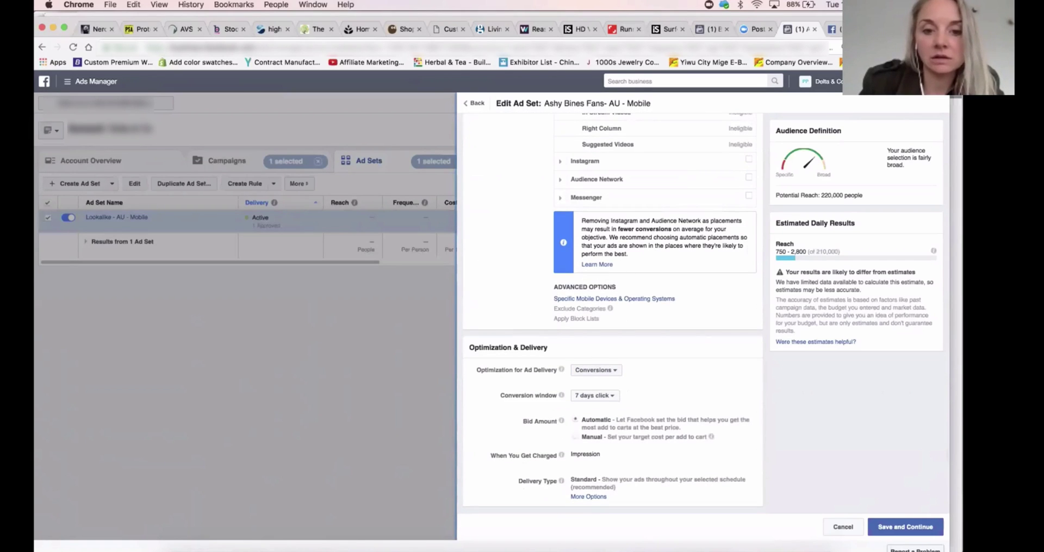
scroll(613, 314, up, 1)
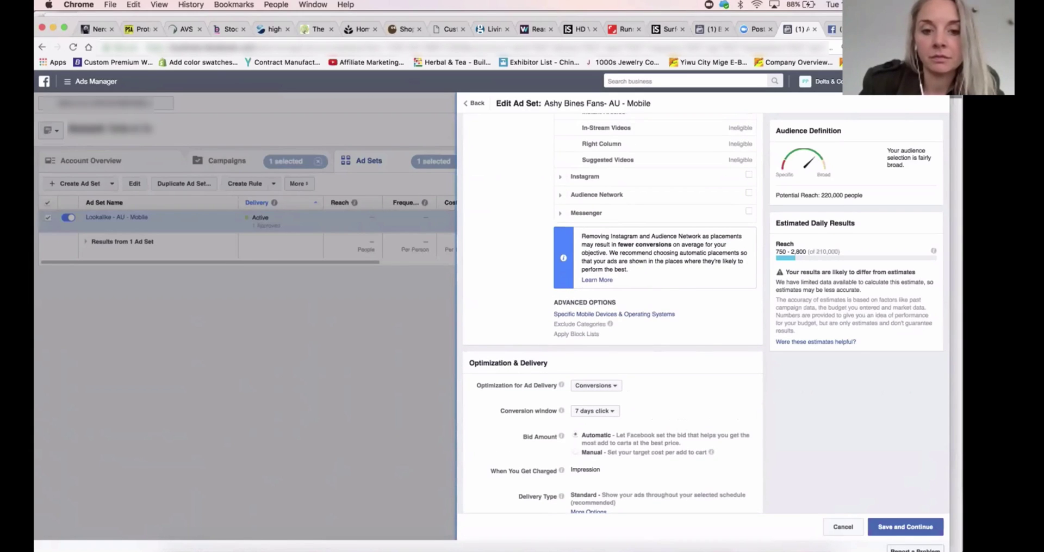
scroll(613, 314, up, 10)
scroll(613, 313, up, 5)
scroll(613, 314, up, 4)
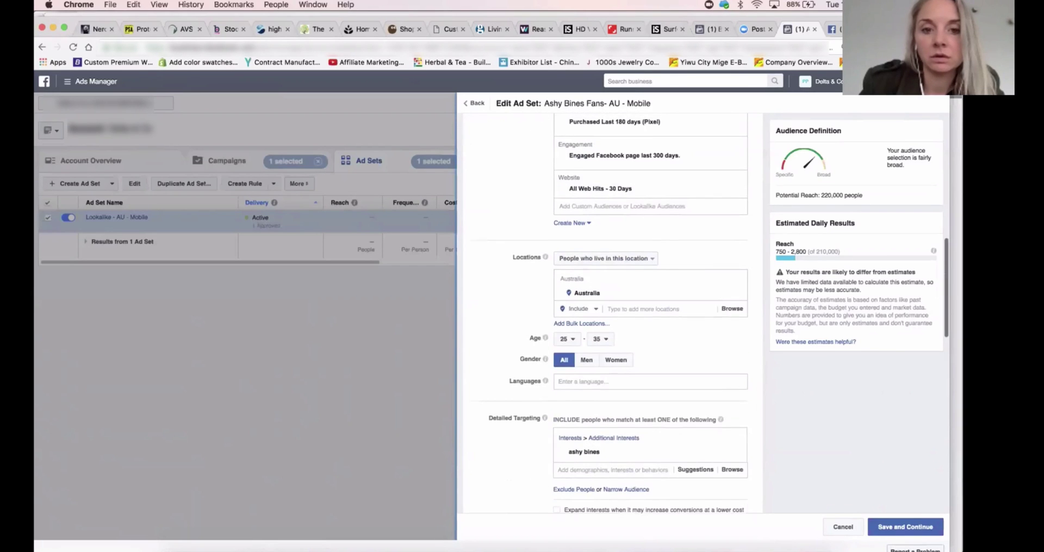
Search 'Lookal' and exclude the Lookalike (AU, 1%) - Choose Your Hard - Buyers audience
click(625, 227)
text(Lookal)
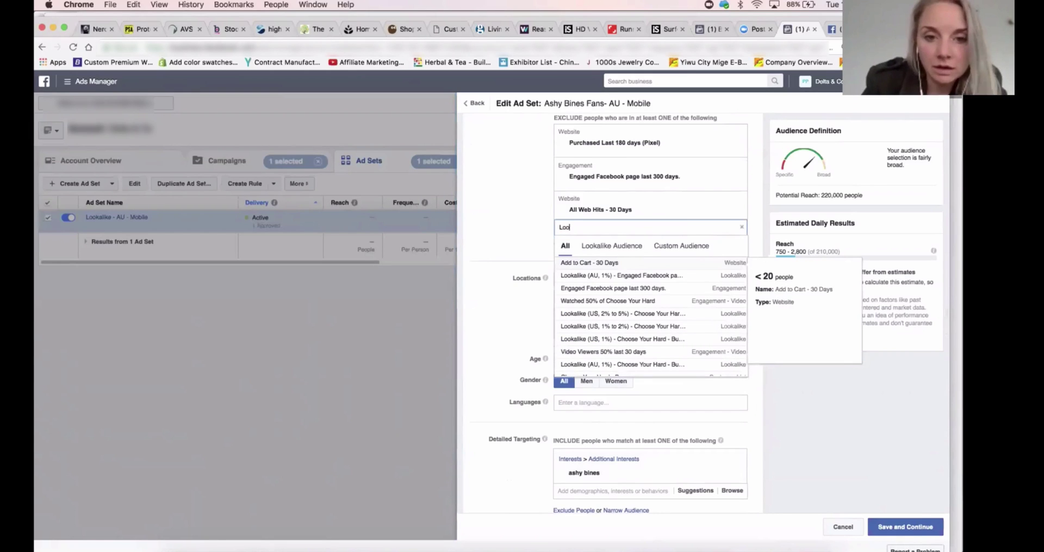
key(Down)
key(Down)
key(Down)
key(Down)
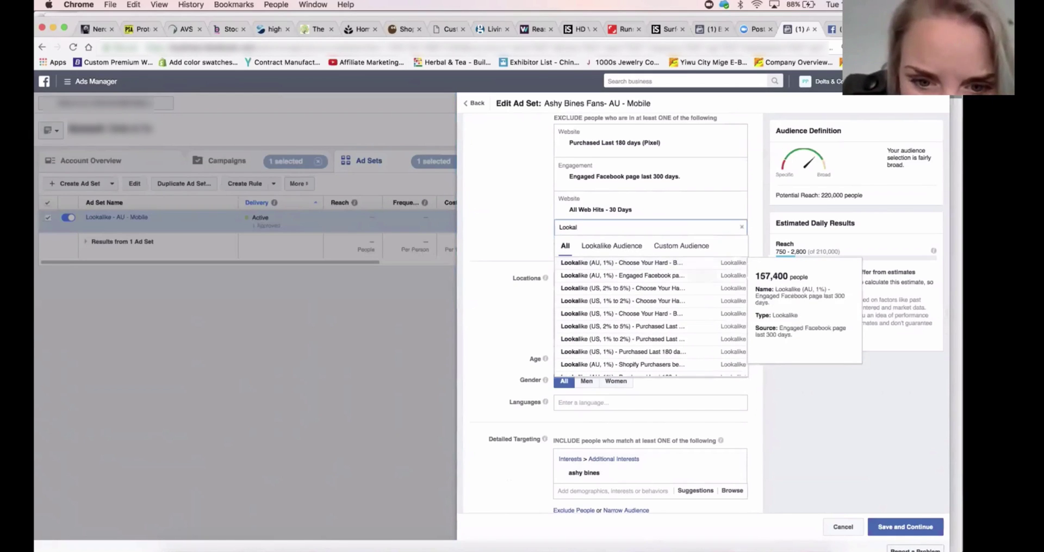
key(Up)
key(Up)
key(Up)
key(Up)
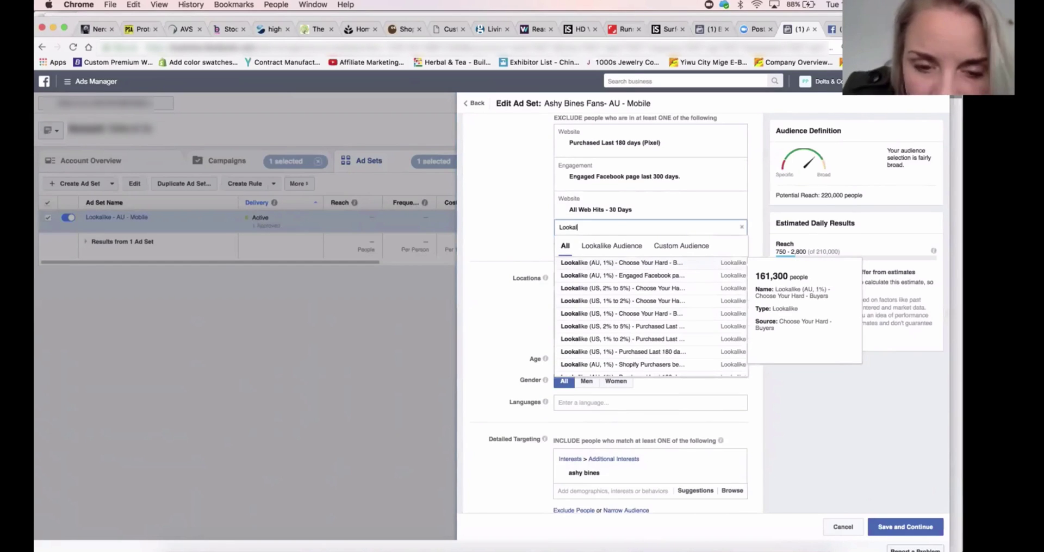
key(Return)
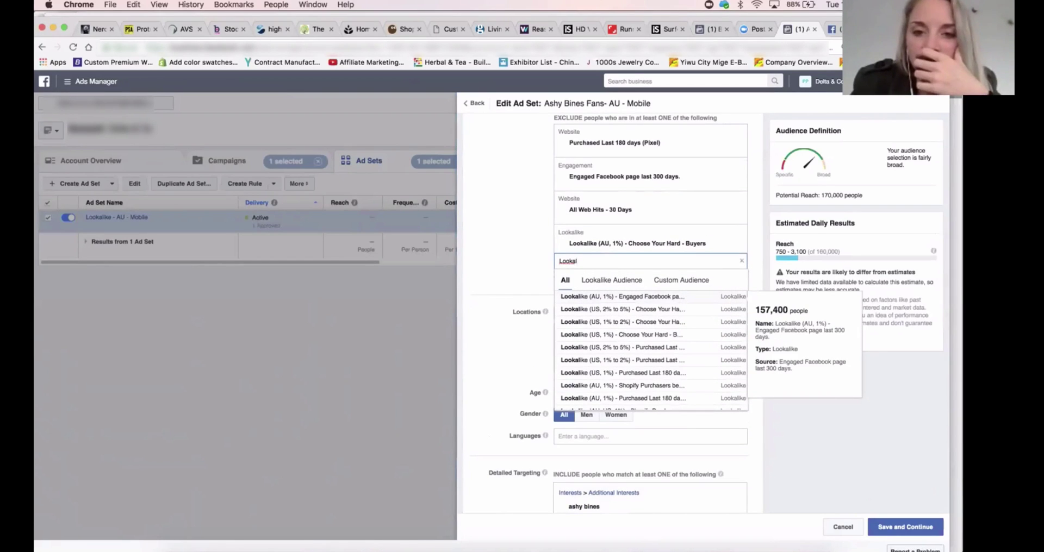
key(Escape)
scroll(652, 315, down, 4)
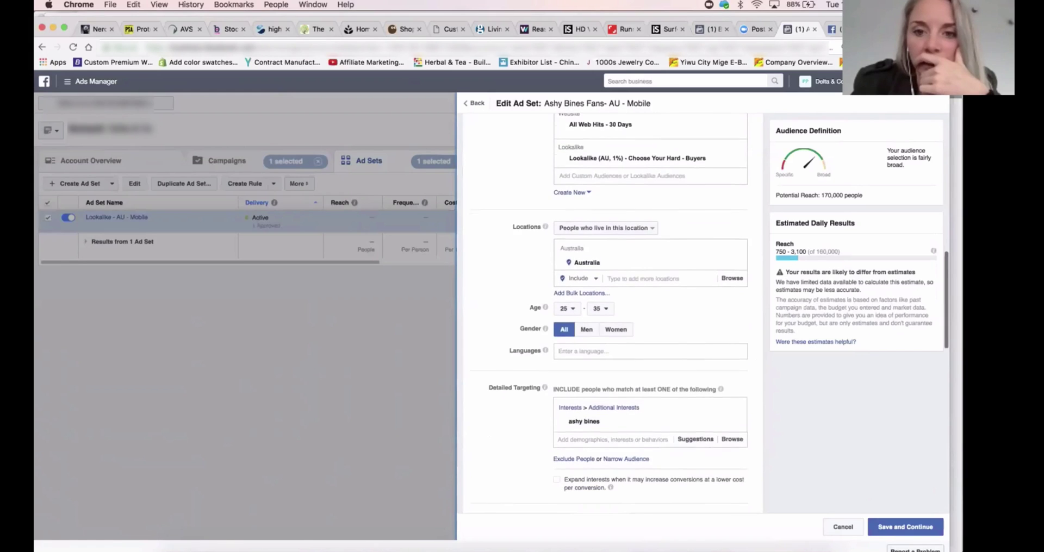
scroll(652, 315, down, 8)
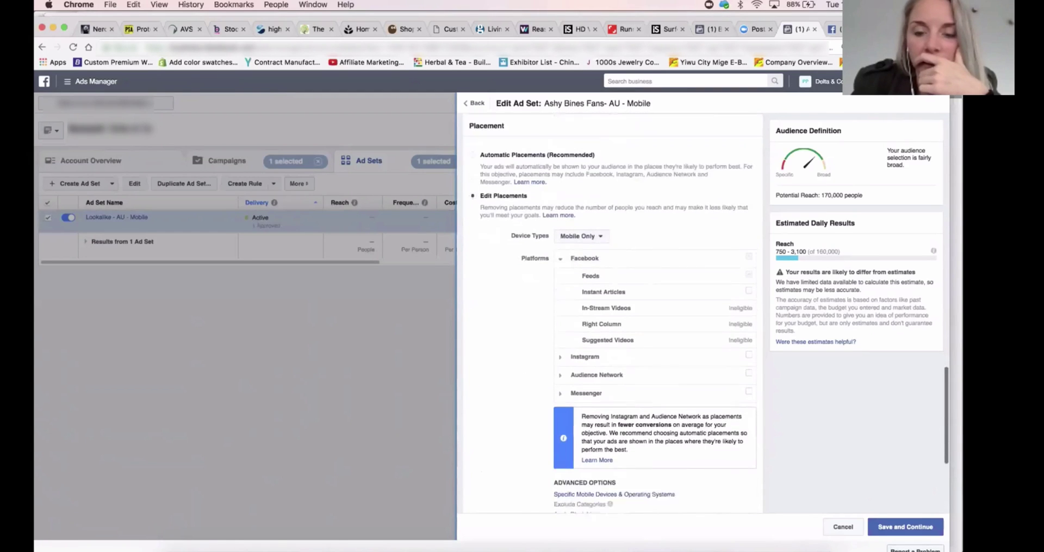
Set the ad set's Gender to Women, bringing potential reach to 160,000
scroll(612, 316, down, 4)
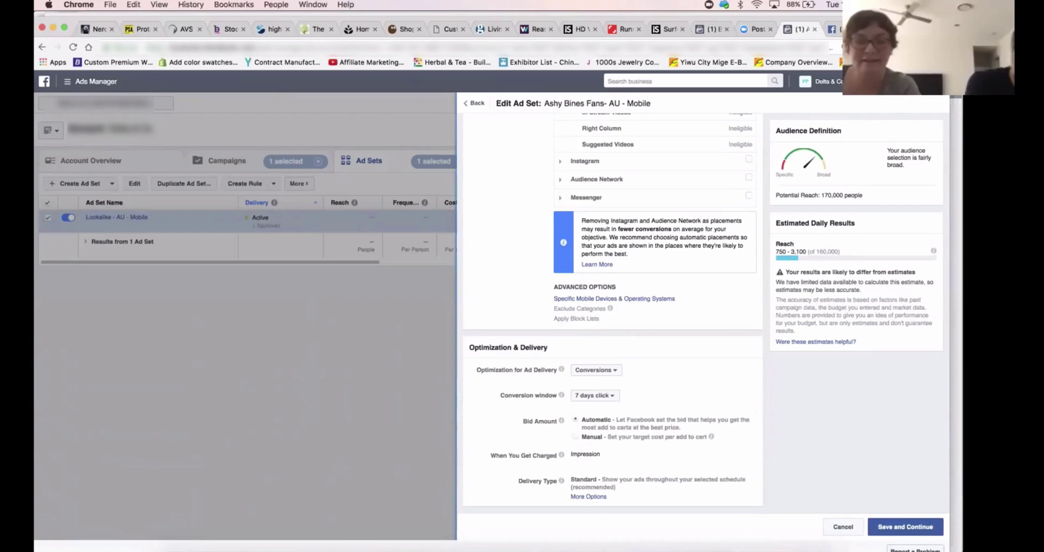
scroll(612, 316, up, 10)
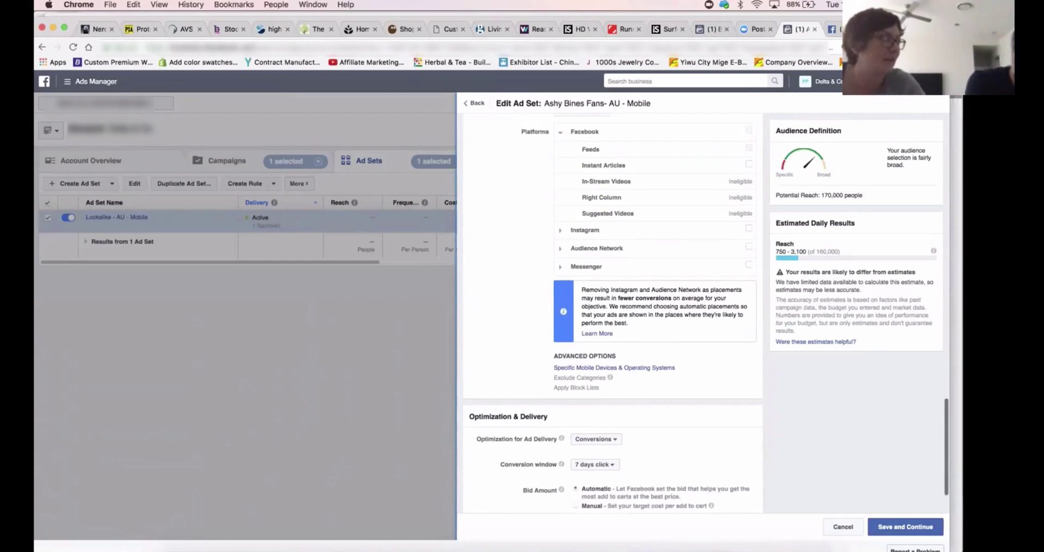
scroll(613, 311, up, 5)
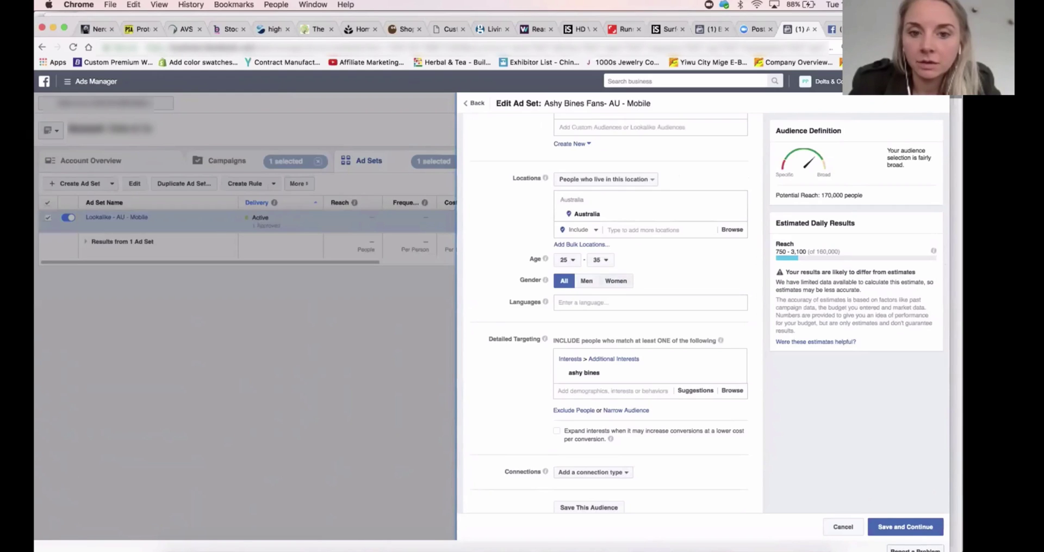
click(615, 280)
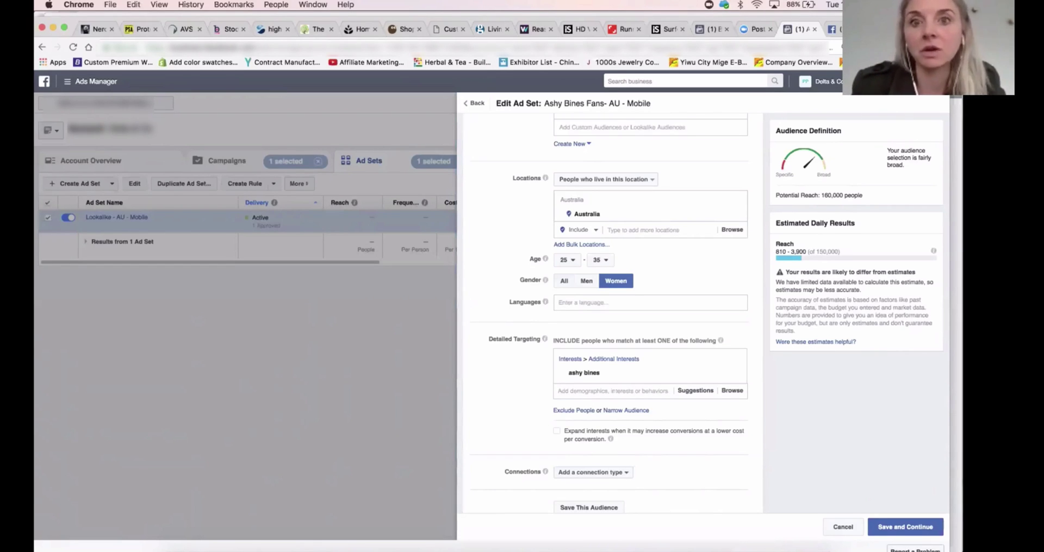
Review the form and Save and Continue the ad set edits
scroll(610, 313, down, 10)
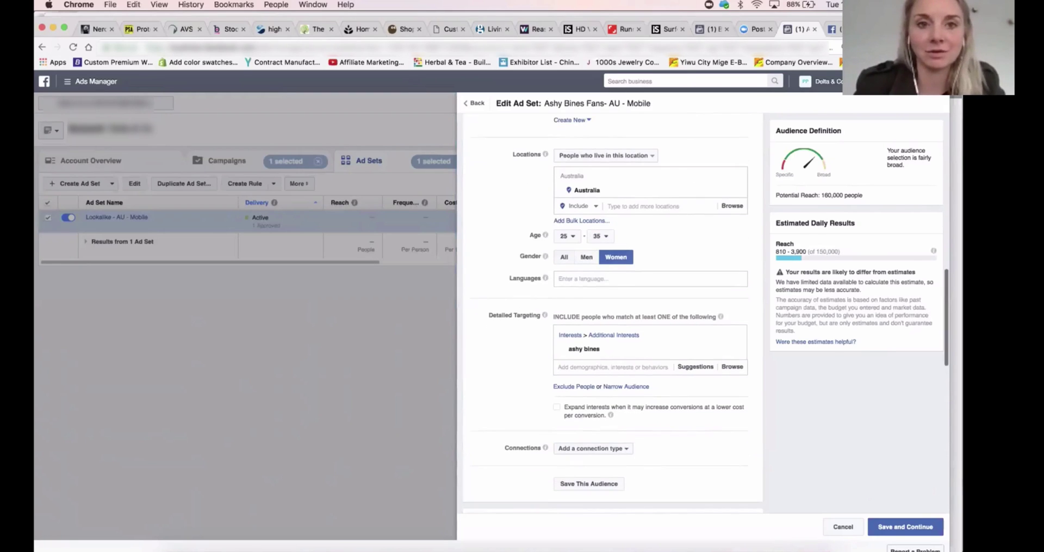
scroll(610, 313, down, 5)
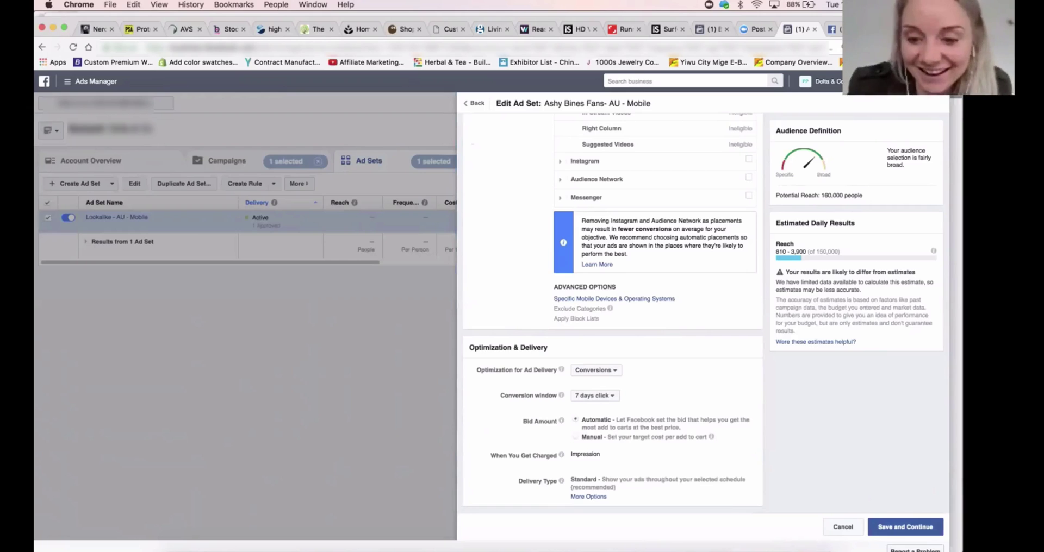
click(905, 526)
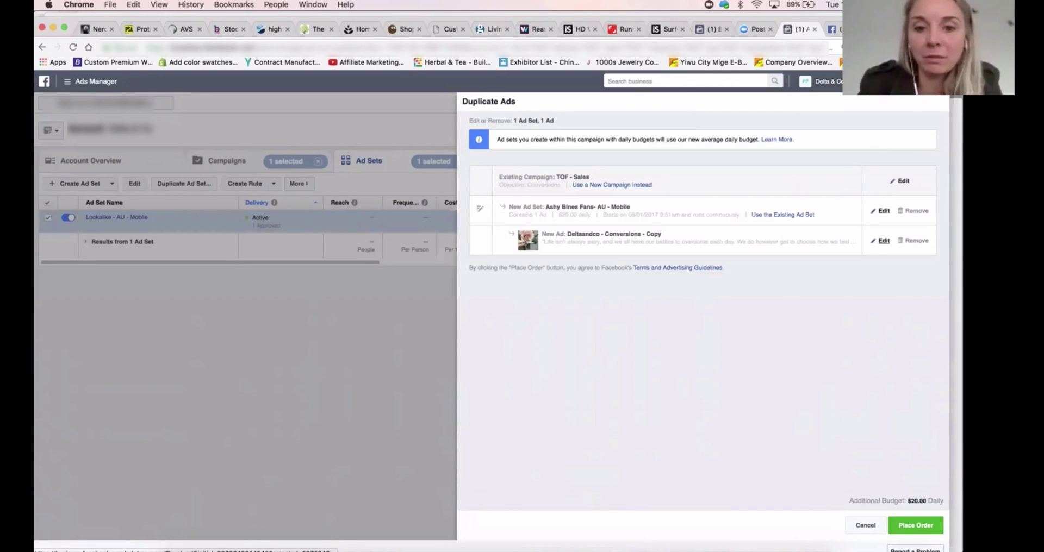
Open the copied ad 'Deltaandco - Conversions - Copy' to check it, then cancel back to the review
click(881, 241)
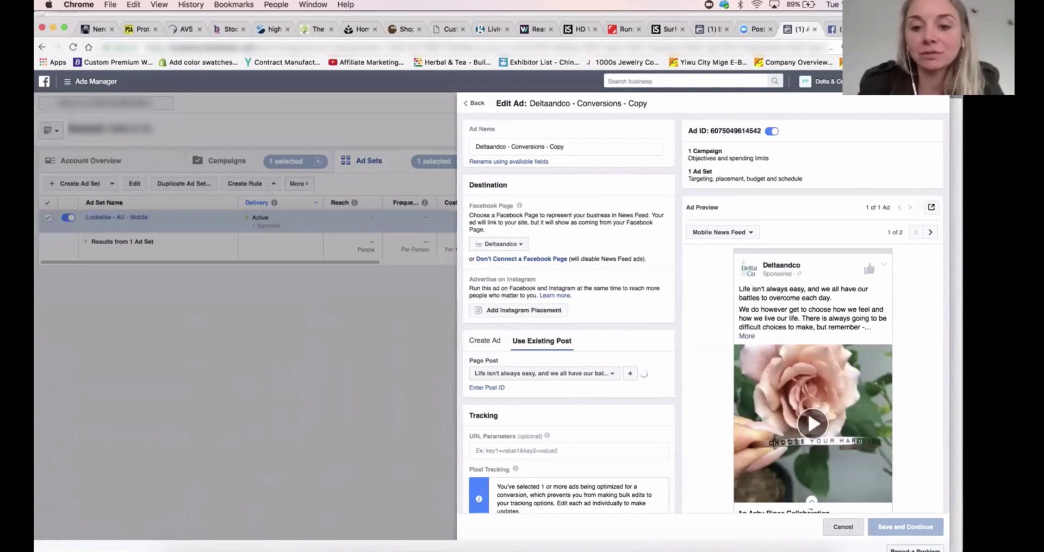
click(843, 526)
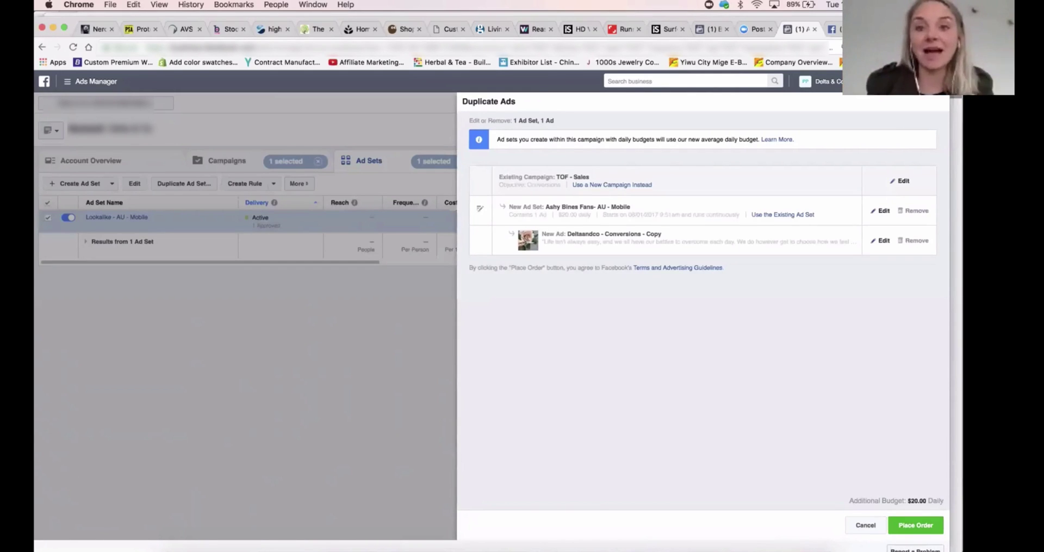